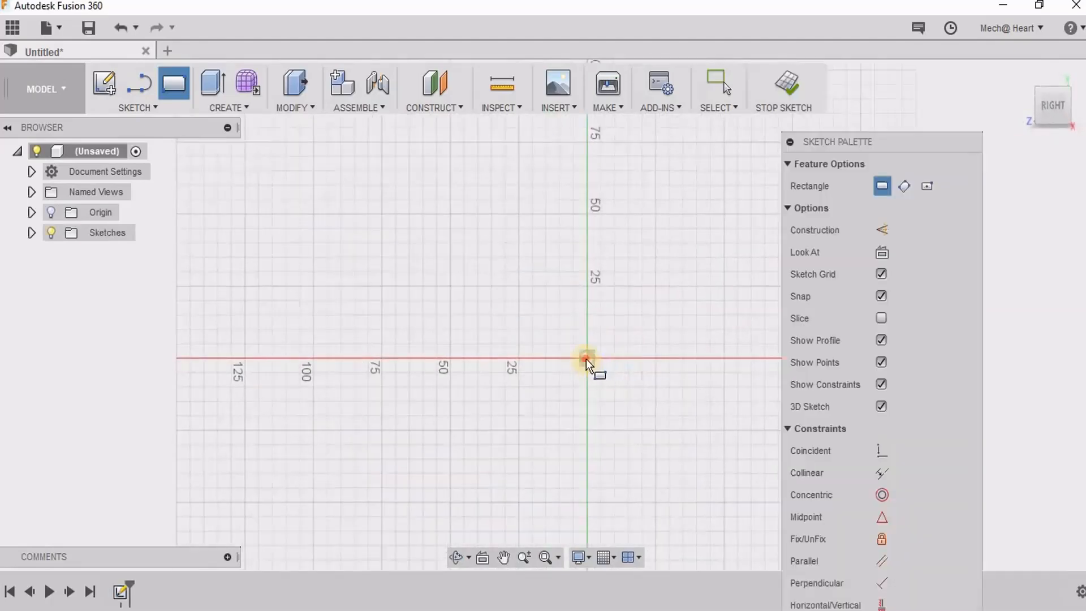
- Sketch a rectangle about 55 by 35 mm with one corner at the origin
{"action": "left_click", "coordinate": [724, 266]}
{"action": "right_click", "coordinate": [651, 191]}
{"action": "left_click", "coordinate": [714, 192]}
- Dimension the rectangle's horizontal length as 500 mm
{"action": "key", "text": "d"}
{"action": "left_click", "coordinate": [686, 257]}
{"action": "left_click", "coordinate": [686, 234]}
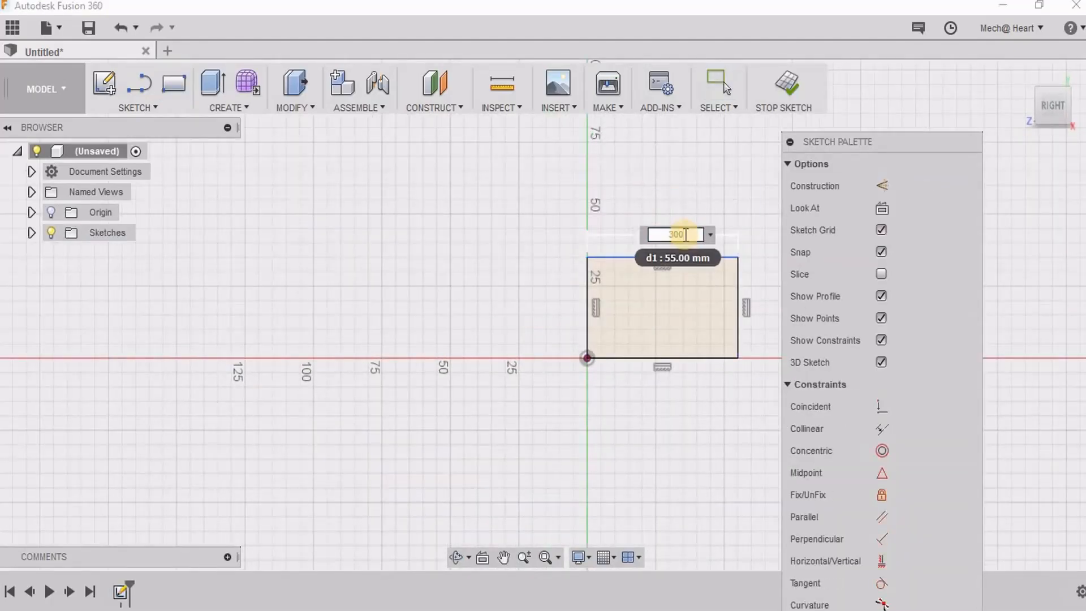
{"action": "type", "text": "500"}
{"action": "key", "text": "Return"}
- Add a height dimension to the rectangle's vertical edge at the origin
{"action": "left_click", "coordinate": [588, 318]}
{"action": "left_click", "coordinate": [551, 327]}
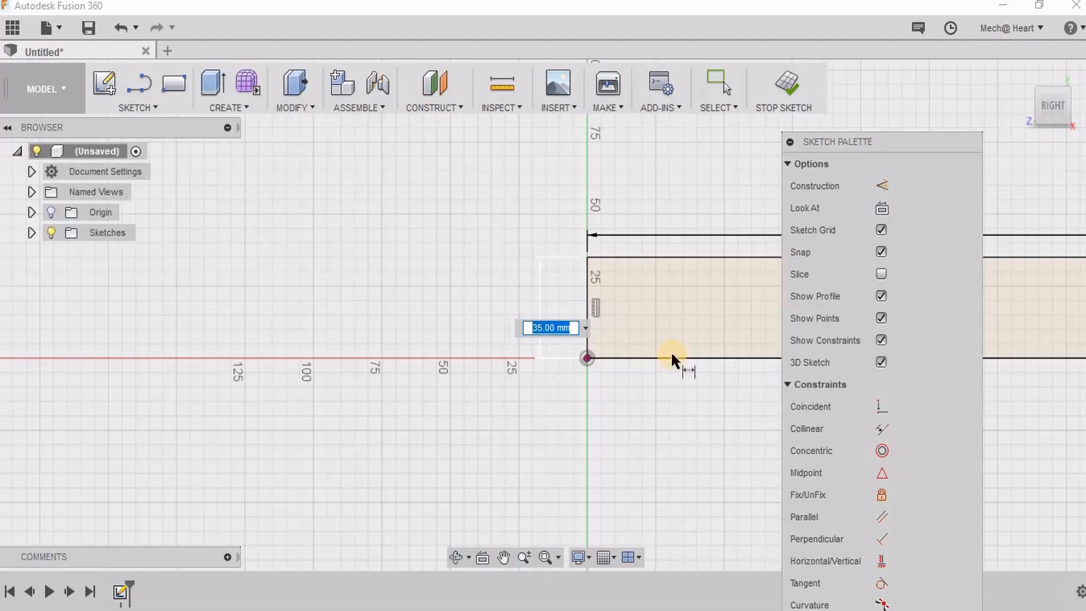
{"action": "key", "text": "Return"}
{"action": "scroll", "coordinate": [590, 361], "scroll_direction": "down", "scroll_amount": 3}
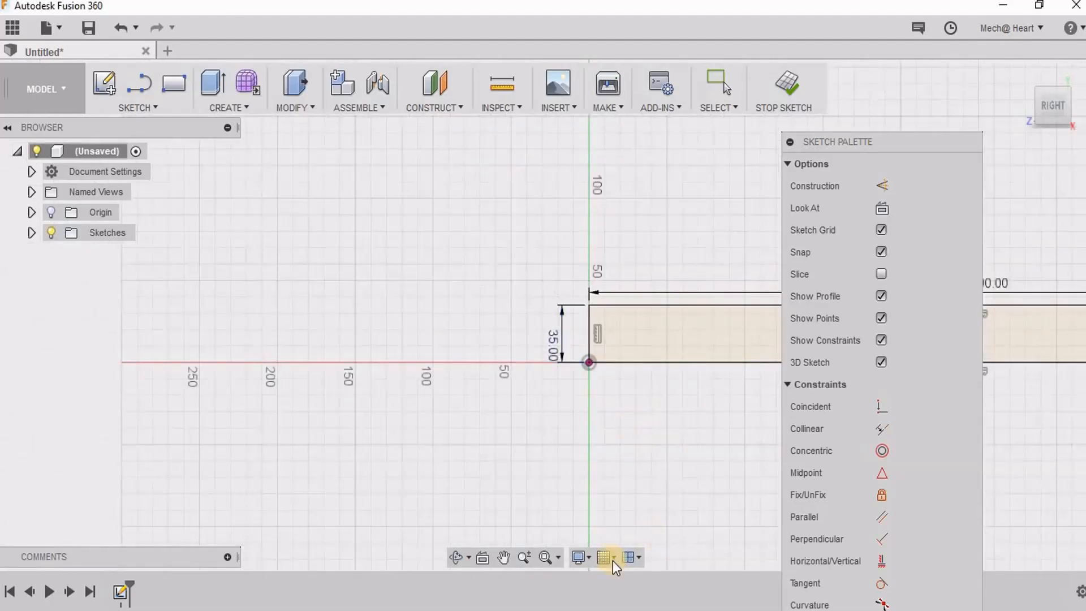
- Set the rectangle's height dimension to 40 mm
{"action": "left_click", "coordinate": [543, 558]}
{"action": "double_click", "coordinate": [130, 370]}
{"action": "type", "text": "40"}
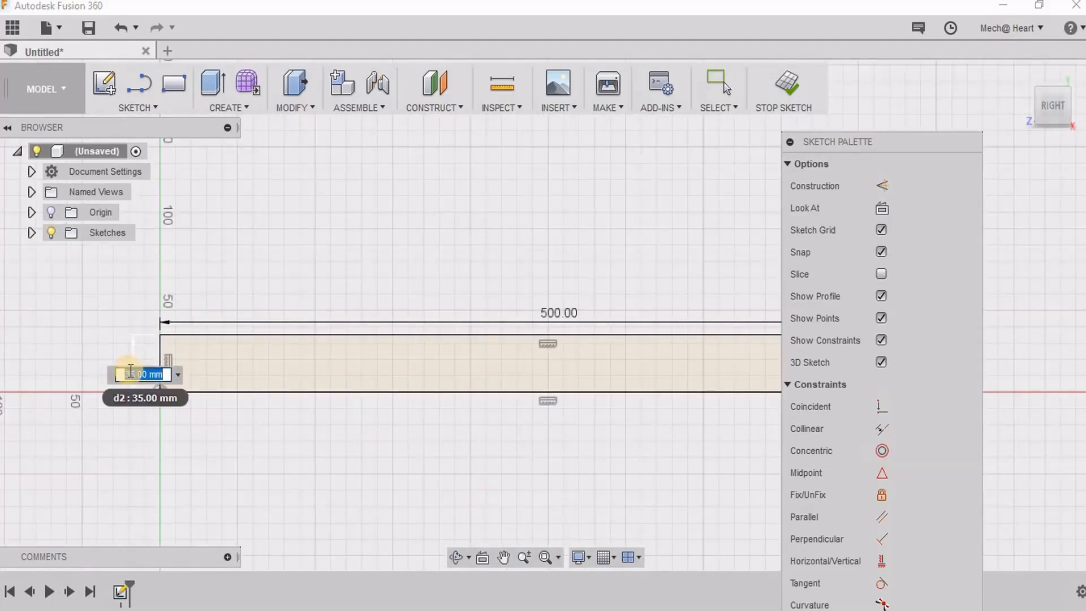
{"action": "key", "text": "Return"}
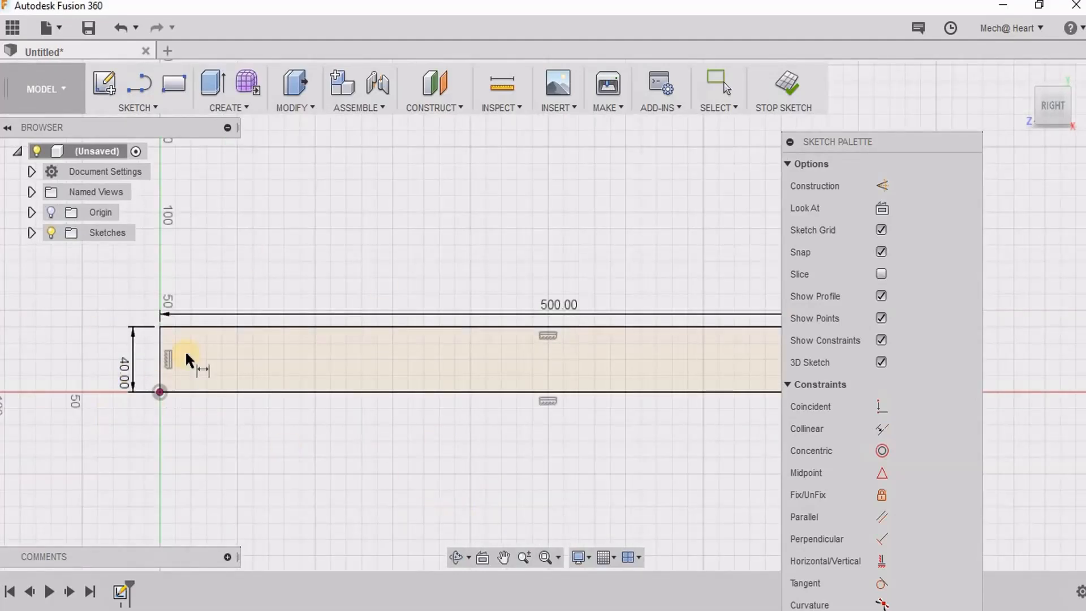
- Move the sketch palette aside and set the rectangle's height dimension to 50 mm
{"action": "left_click_drag", "start_coordinate": [892, 141], "coordinate": [1004, 213]}
{"action": "scroll", "coordinate": [590, 440], "scroll_direction": "down", "scroll_amount": 2}
{"action": "double_click", "coordinate": [318, 413]}
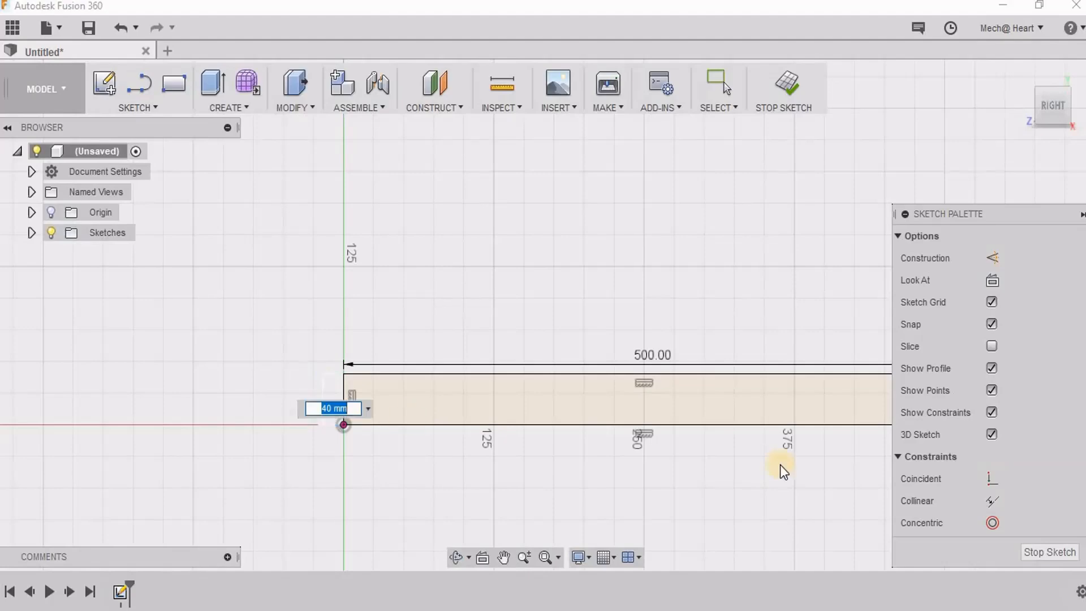
{"action": "type", "text": "50"}
{"action": "key", "text": "Return"}
{"action": "scroll", "coordinate": [564, 455], "scroll_direction": "up", "scroll_amount": 2}
{"action": "scroll", "coordinate": [566, 453], "scroll_direction": "down", "scroll_amount": 3}
{"action": "scroll", "coordinate": [645, 436], "scroll_direction": "up", "scroll_amount": 1}
{"action": "scroll", "coordinate": [436, 388], "scroll_direction": "up", "scroll_amount": 2}
{"action": "scroll", "coordinate": [436, 388], "scroll_direction": "down", "scroll_amount": 1}
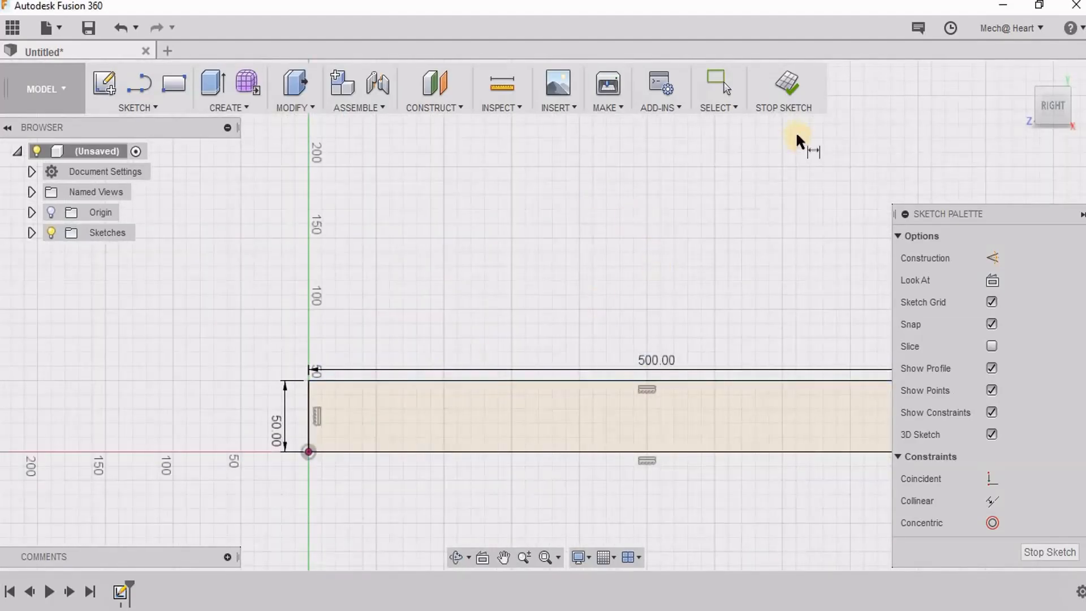
- Finish the sketch and extrude the rectangle 10 mm as a new body
{"action": "left_click", "coordinate": [786, 85]}
{"action": "key", "text": "e"}
{"action": "left_click", "coordinate": [616, 447]}
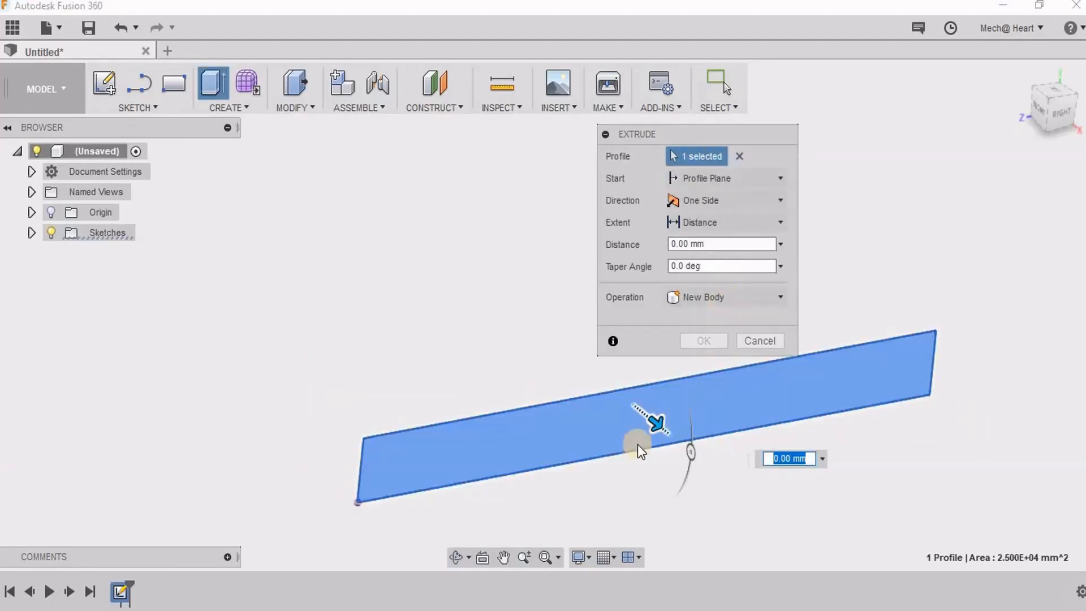
{"action": "type", "text": "10"}
{"action": "key", "text": "Return"}
- Sketch on the plate's front face an outline offset 8 mm inward from its edges, and finish the sketch
{"action": "left_click", "coordinate": [173, 83]}
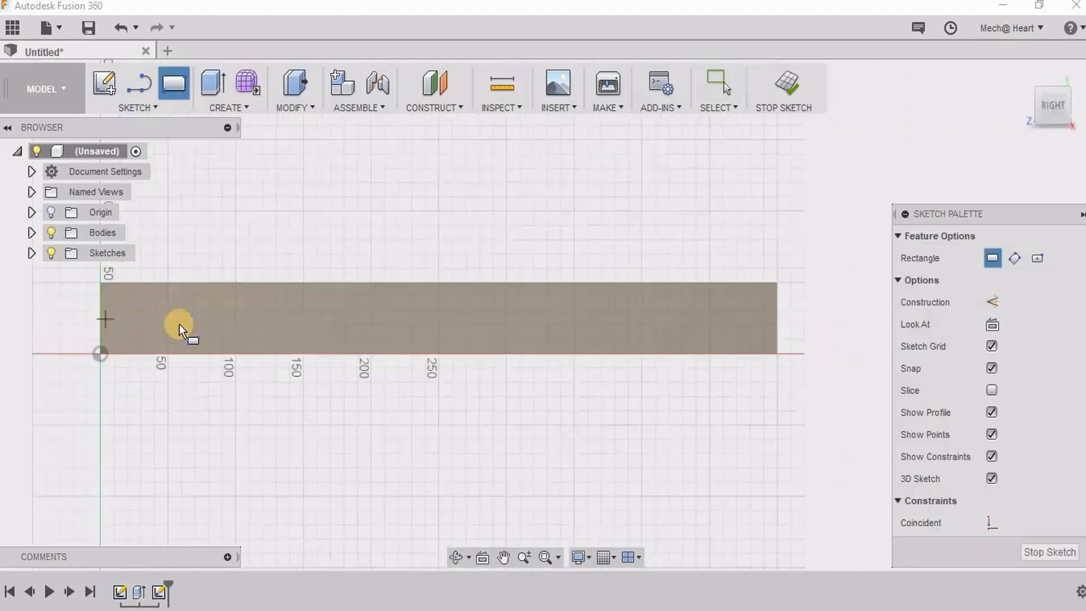
{"action": "key", "text": "o"}
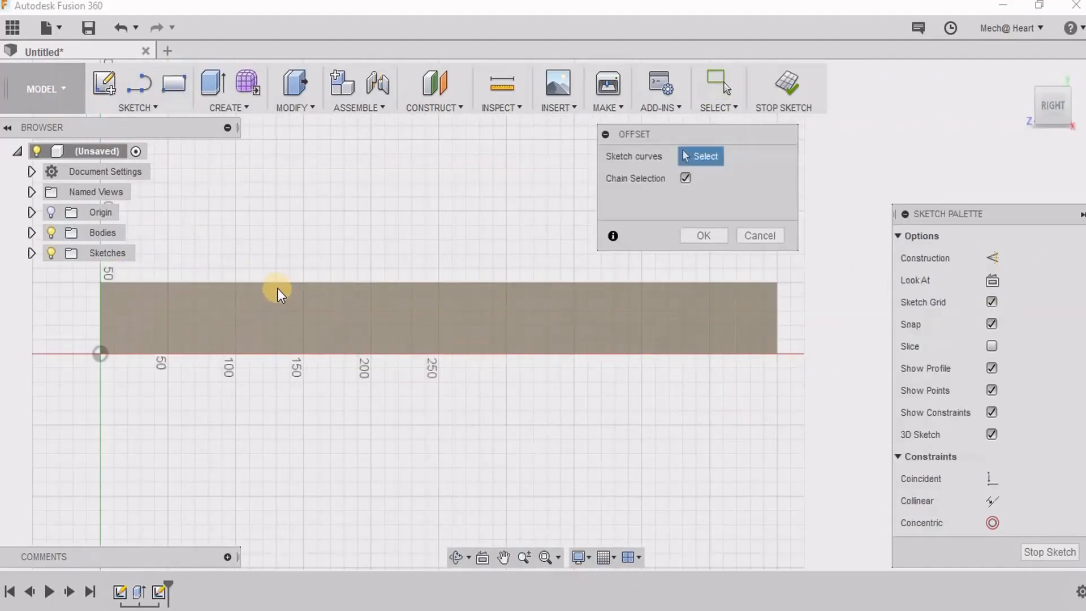
{"action": "left_click", "coordinate": [277, 282]}
{"action": "left_click_drag", "start_coordinate": [278, 282], "coordinate": [278, 295]}
{"action": "left_click", "coordinate": [696, 244]}
{"action": "double_click", "coordinate": [269, 289]}
{"action": "type", "text": "8"}
{"action": "key", "text": "Return"}
{"action": "left_click", "coordinate": [789, 86]}
- Extrude the inner offset profile outward to form a raised panel on the plate
{"action": "left_click", "coordinate": [540, 453]}
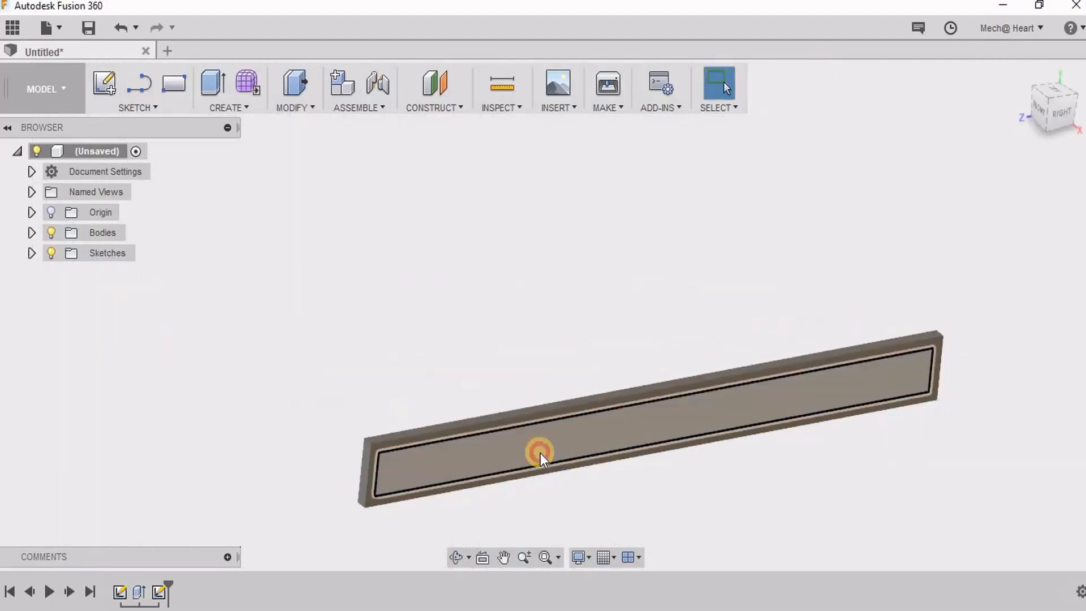
{"action": "key", "text": "e"}
{"action": "left_click", "coordinate": [703, 340]}
- Shell the plate from its large back face with an inside thickness of 3 mm
{"action": "middle_click_drag", "start_coordinate": [521, 347], "coordinate": [594, 376], "text": "shift"}
{"action": "left_click", "coordinate": [594, 375]}
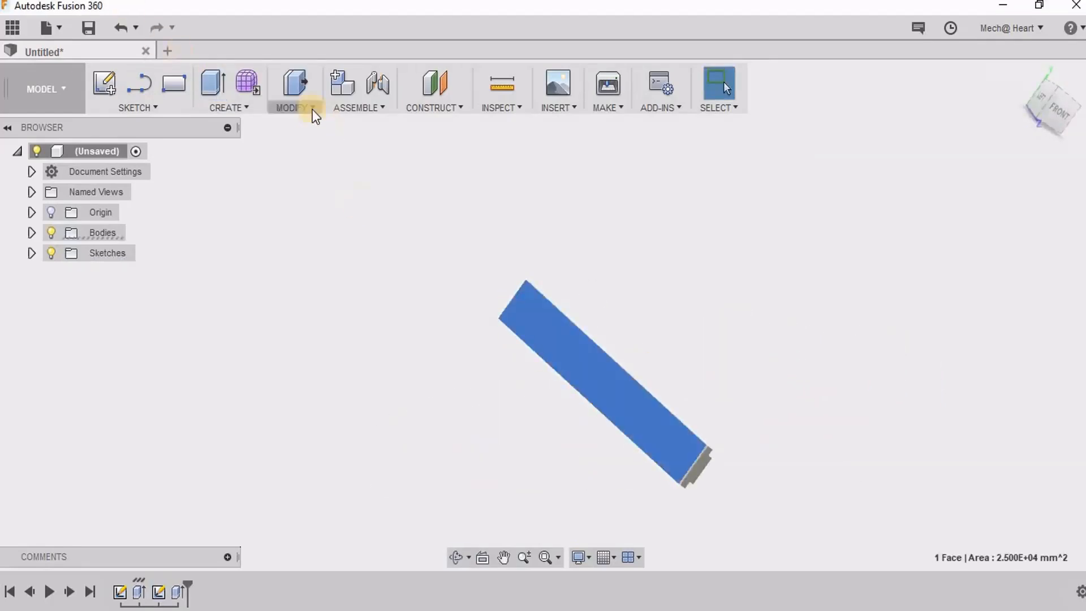
{"action": "left_click", "coordinate": [294, 108]}
{"action": "left_click", "coordinate": [298, 210]}
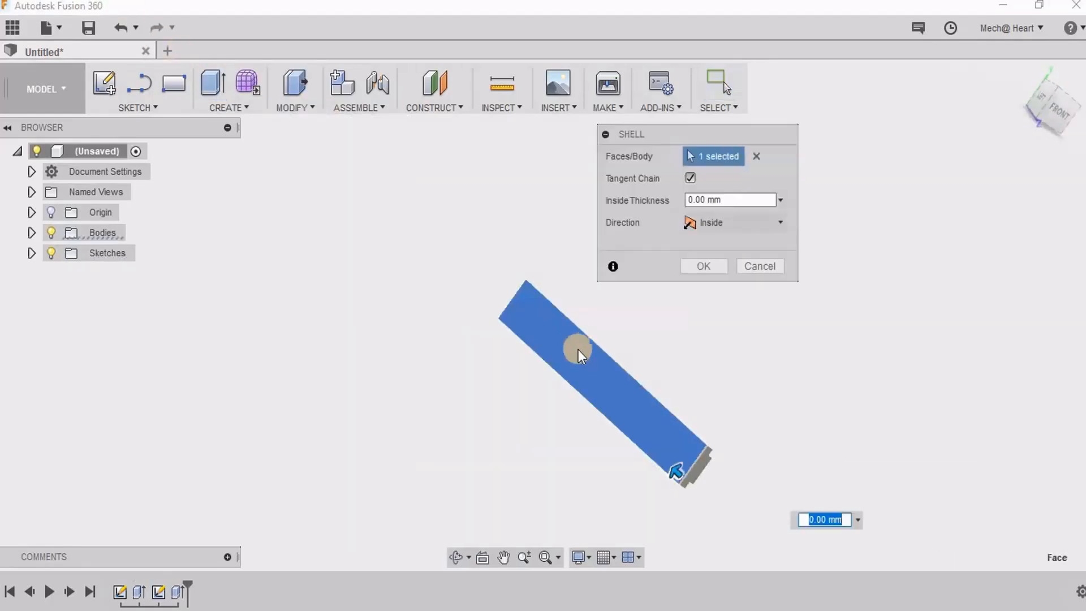
{"action": "left_click", "coordinate": [724, 200]}
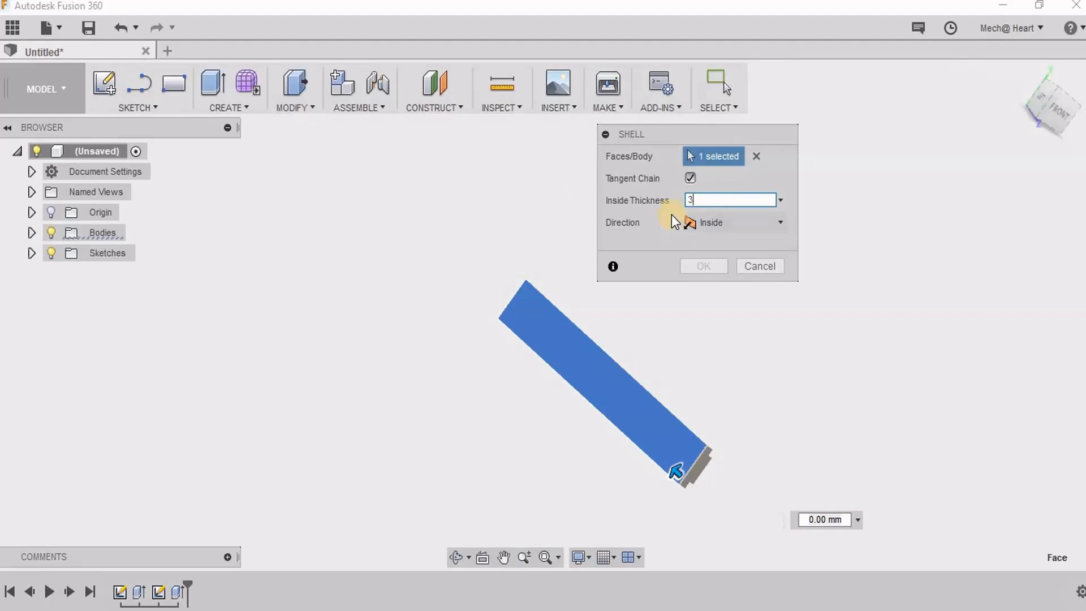
{"action": "left_click", "coordinate": [706, 266]}
- Fillet the edges of the plate and its raised panel
{"action": "middle_click_drag", "start_coordinate": [720, 441], "coordinate": [660, 417], "text": "shift"}
{"action": "scroll", "coordinate": [608, 440], "scroll_direction": "up", "scroll_amount": 4}
{"action": "middle_click_drag", "start_coordinate": [608, 440], "coordinate": [605, 407], "text": "shift"}
{"action": "scroll", "coordinate": [405, 311], "scroll_direction": "up", "scroll_amount": 2}
{"action": "key", "text": "f"}
{"action": "scroll", "coordinate": [483, 395], "scroll_direction": "up", "scroll_amount": 3}
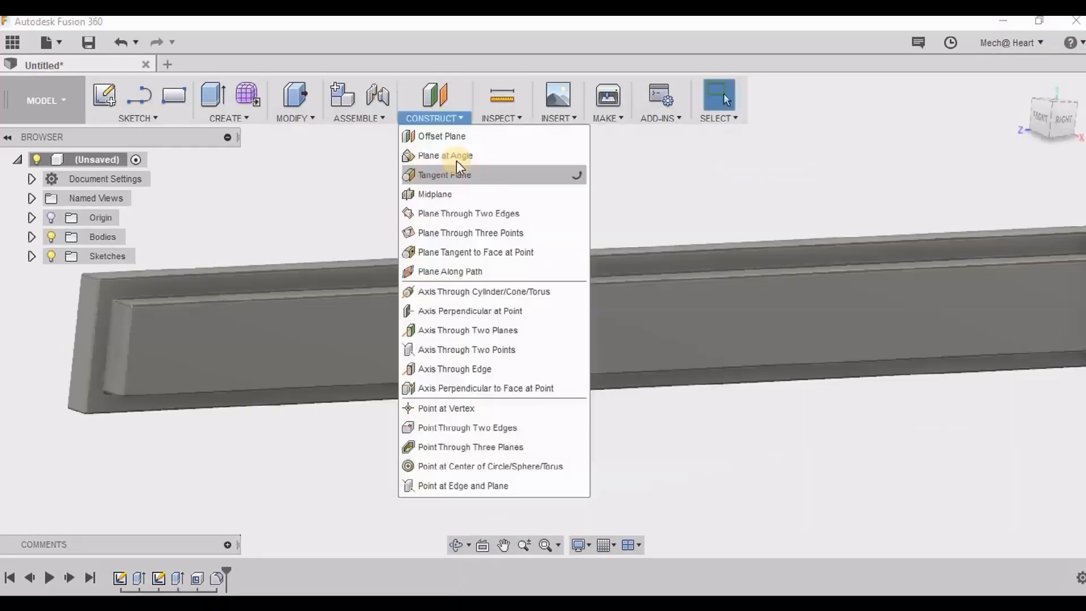
- Create a midplane between the two short end faces of the plate
{"action": "left_click", "coordinate": [479, 190]}
{"action": "scroll", "coordinate": [19, 417], "scroll_direction": "up", "scroll_amount": 3}
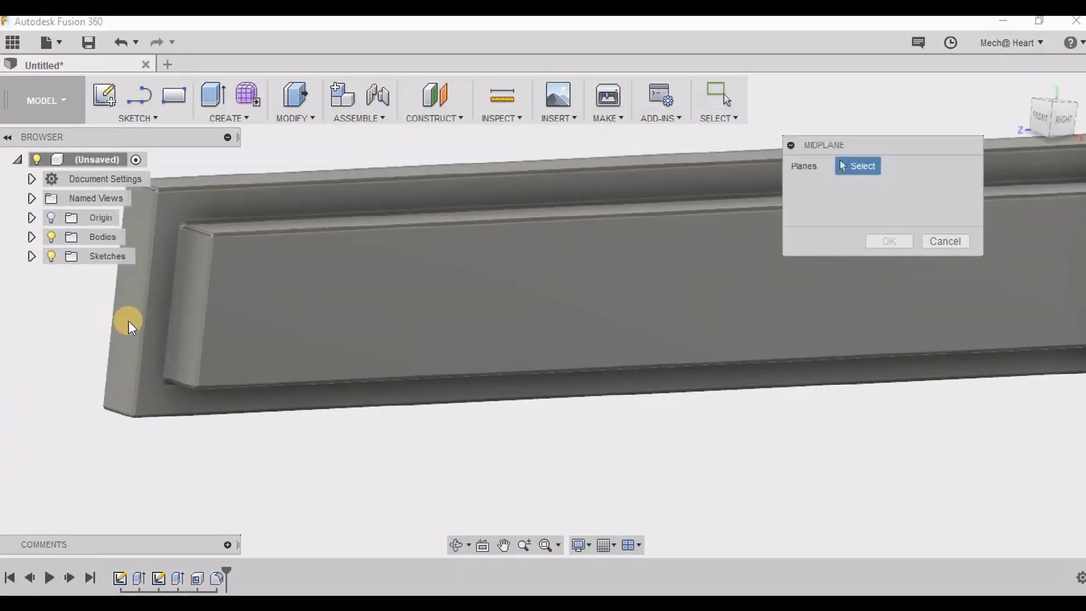
{"action": "left_click", "coordinate": [128, 321]}
{"action": "scroll", "coordinate": [258, 431], "scroll_direction": "down", "scroll_amount": 4}
{"action": "scroll", "coordinate": [194, 356], "scroll_direction": "up", "scroll_amount": 3}
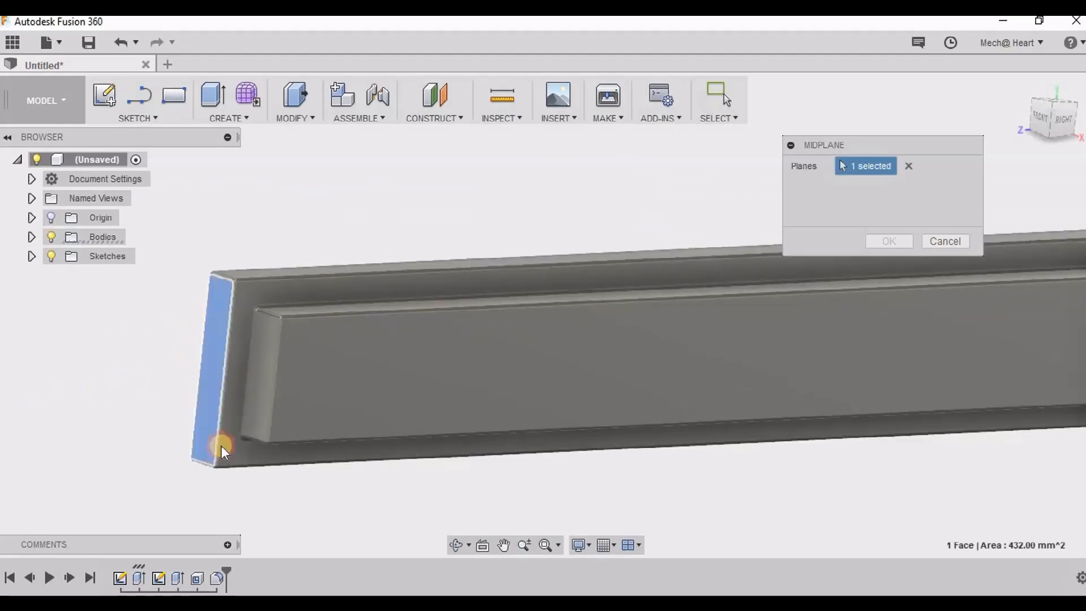
{"action": "left_click", "coordinate": [226, 437]}
{"action": "scroll", "coordinate": [225, 436], "scroll_direction": "down", "scroll_amount": 4}
{"action": "middle_click_drag", "start_coordinate": [862, 400], "coordinate": [839, 405], "text": "shift"}
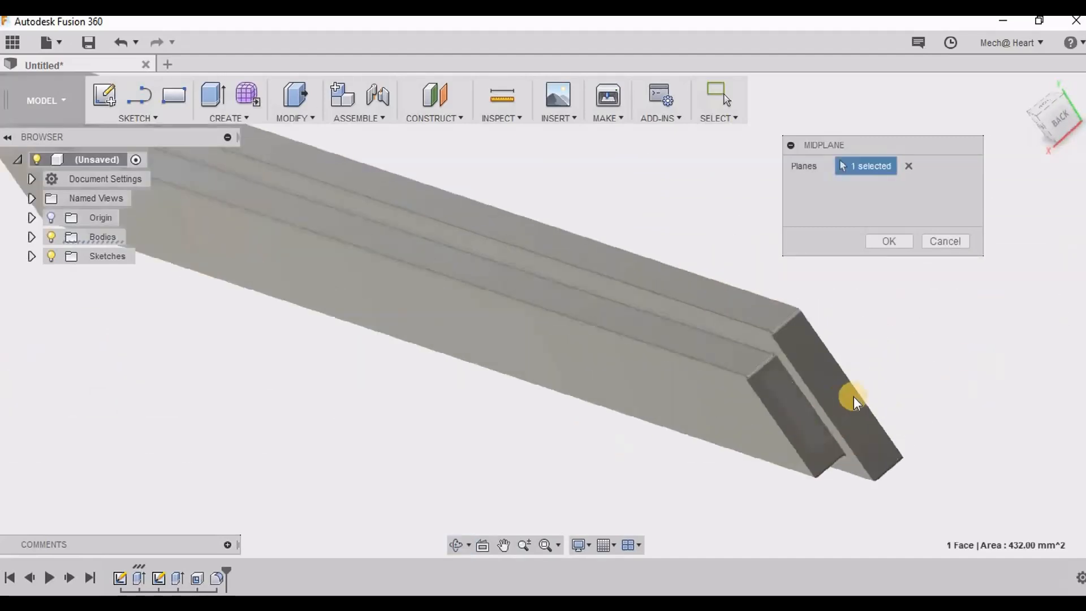
{"action": "left_click", "coordinate": [839, 405]}
{"action": "left_click", "coordinate": [908, 241]}
- Start a new sketch on the midplane across the plate's centre
{"action": "scroll", "coordinate": [584, 412], "scroll_direction": "down", "scroll_amount": 4}
{"action": "middle_click_drag", "start_coordinate": [584, 412], "coordinate": [664, 334], "text": "shift"}
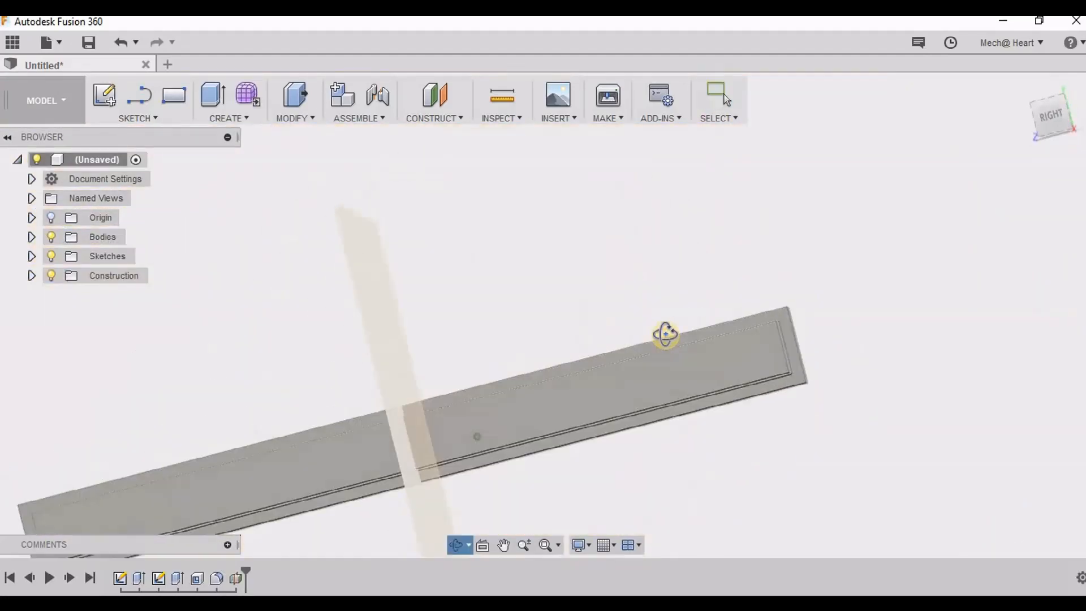
{"action": "scroll", "coordinate": [570, 380], "scroll_direction": "down", "scroll_amount": 3}
{"action": "middle_click_drag", "start_coordinate": [530, 449], "coordinate": [560, 407], "text": "shift"}
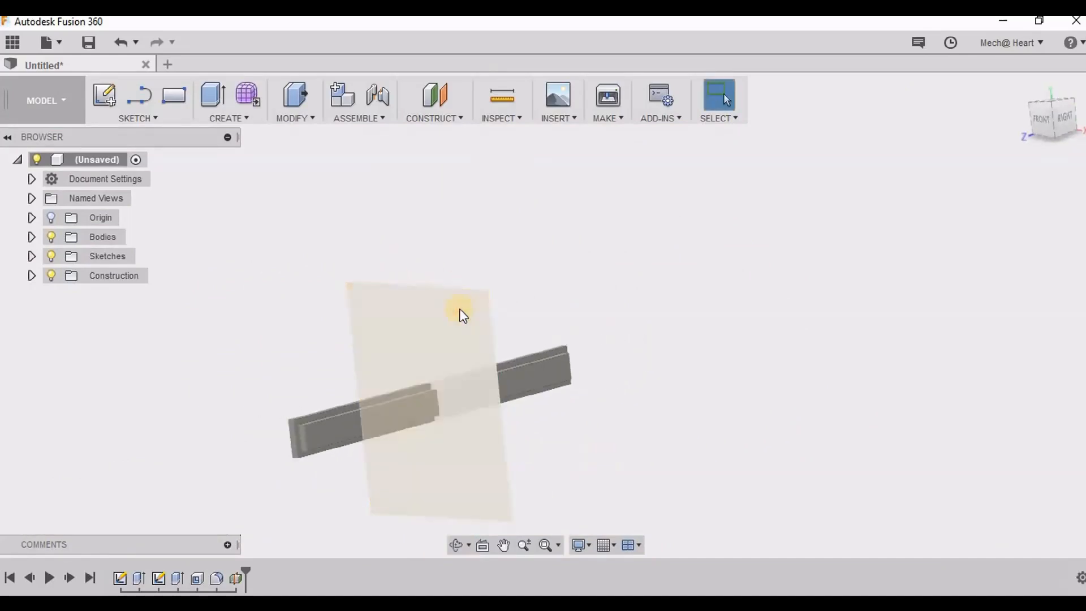
{"action": "left_click", "coordinate": [461, 315]}
{"action": "left_click", "coordinate": [229, 118]}
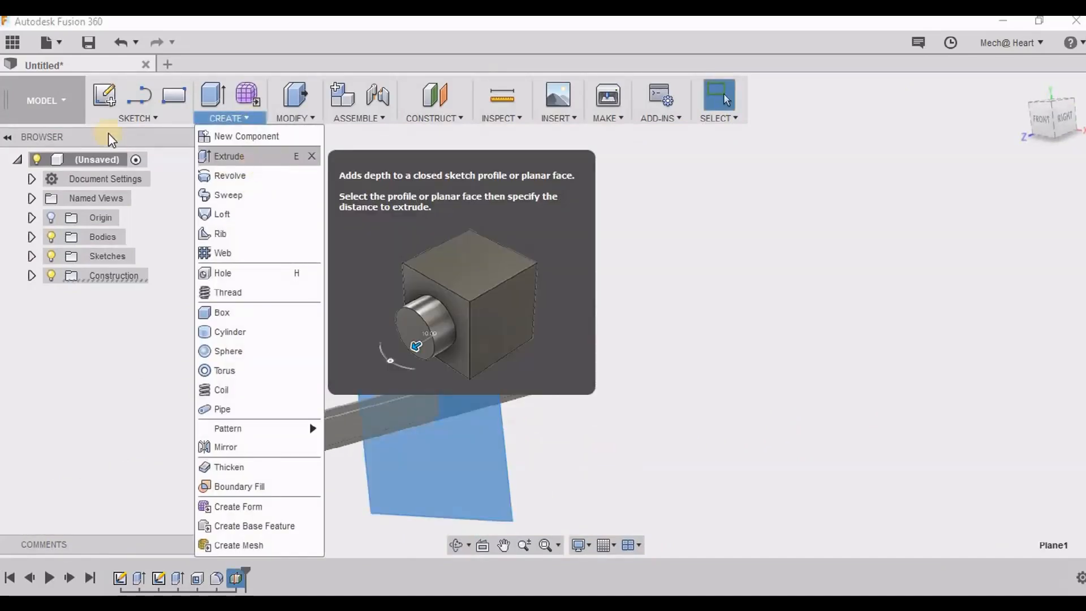
{"action": "left_click", "coordinate": [138, 117]}
{"action": "left_click", "coordinate": [107, 135]}
{"action": "left_click", "coordinate": [387, 349]}
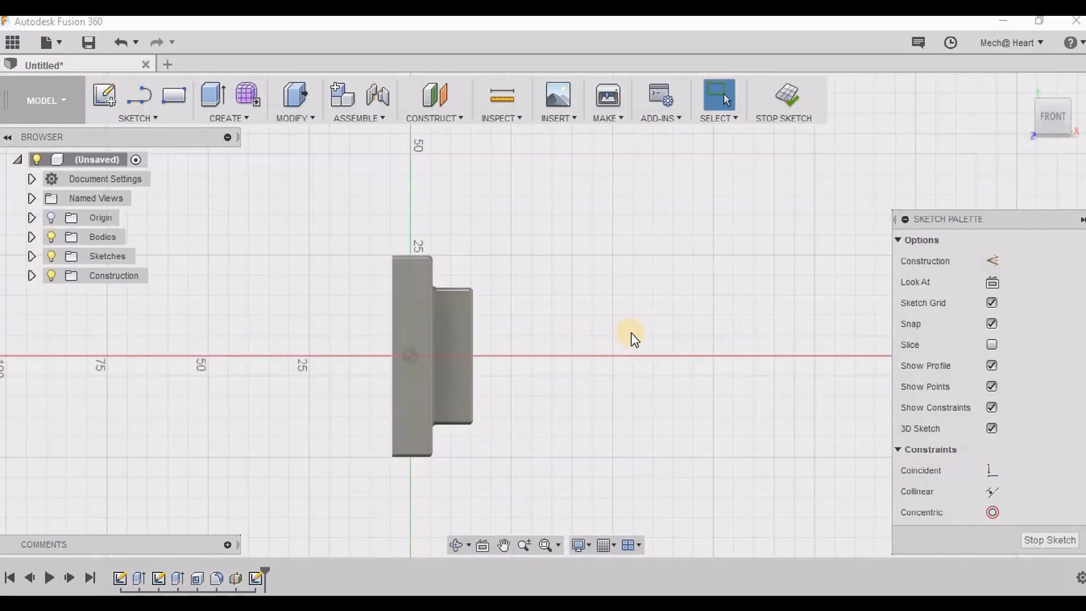
{"action": "scroll", "coordinate": [565, 185], "scroll_direction": "up", "scroll_amount": 2}
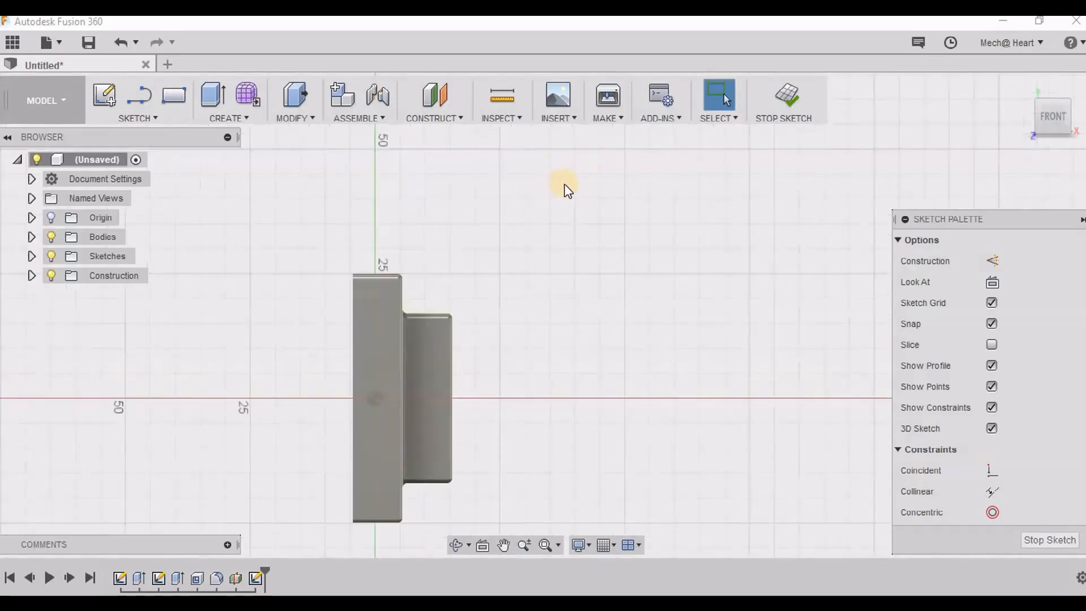
{"action": "scroll", "coordinate": [576, 238], "scroll_direction": "down", "scroll_amount": 2}
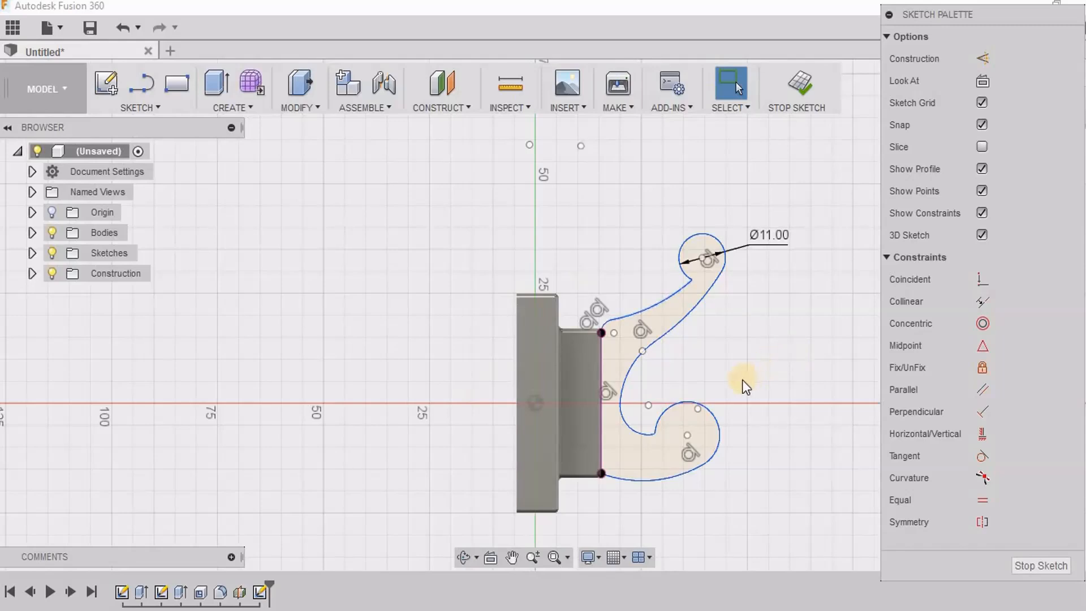
- Finish the sketch of the hook profile on the midplane
{"action": "scroll", "coordinate": [697, 341], "scroll_direction": "down", "scroll_amount": 1}
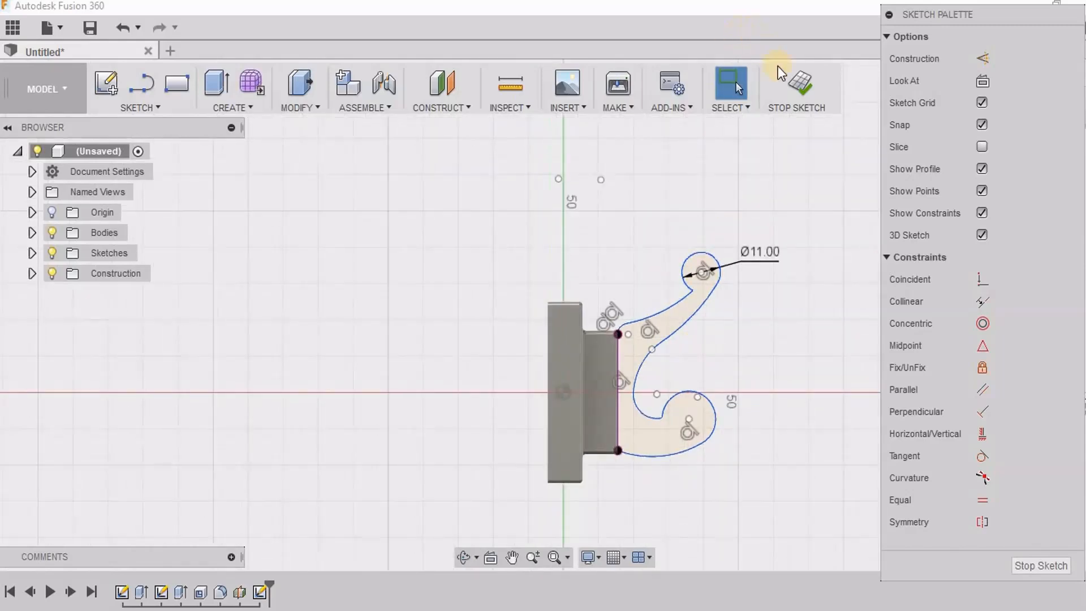
{"action": "left_click", "coordinate": [791, 83]}
{"action": "middle_click_drag", "start_coordinate": [693, 291], "coordinate": [654, 338], "text": "shift"}
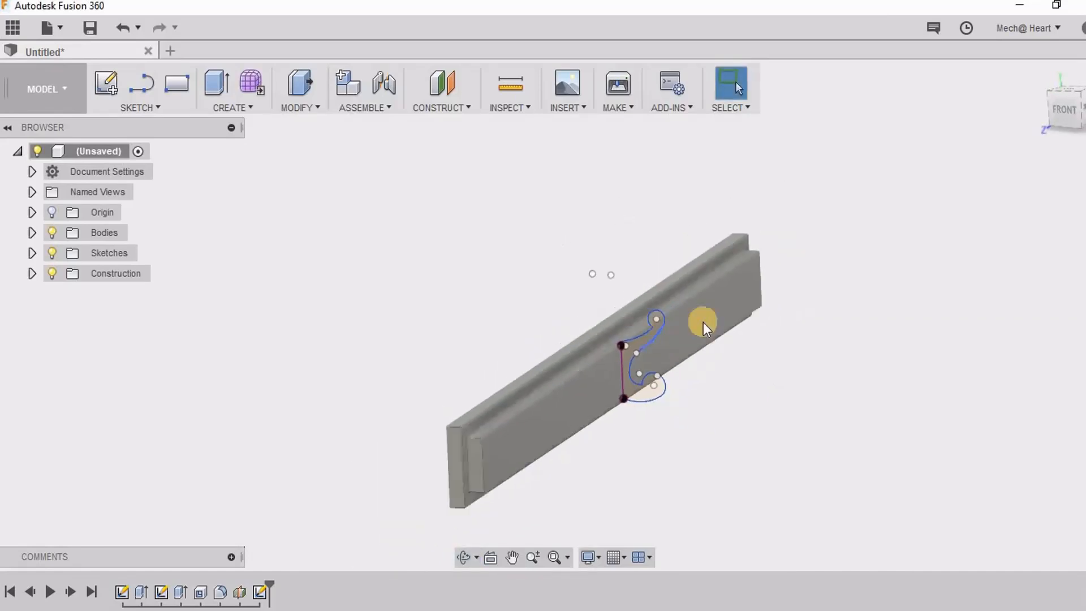
- Extrude the hook profile symmetrically with a distance of 5 mm per side, joined to the plate
{"action": "key", "text": "e"}
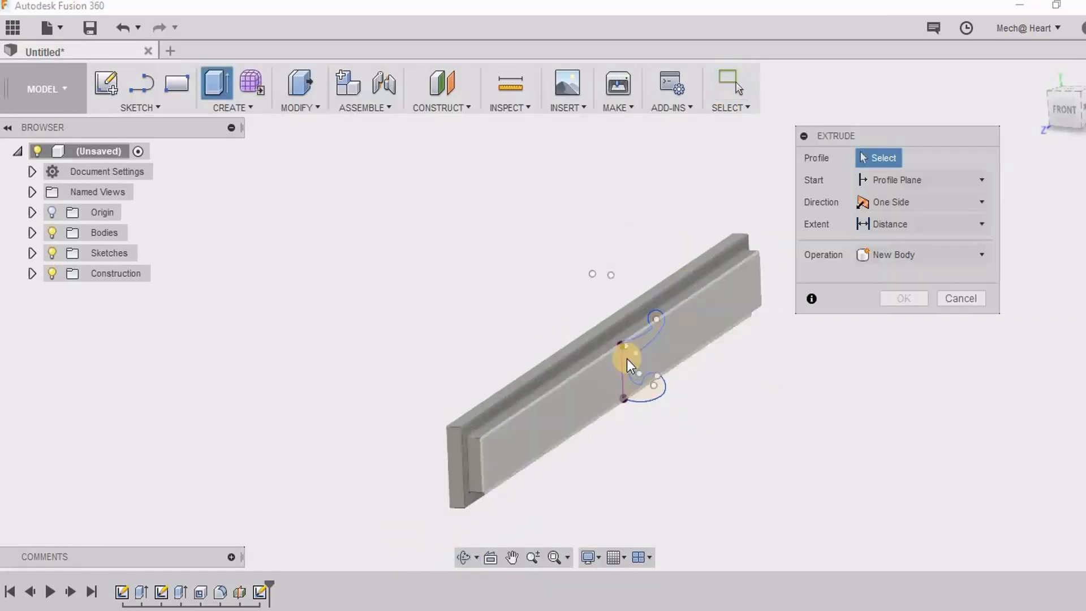
{"action": "left_click", "coordinate": [629, 355]}
{"action": "scroll", "coordinate": [755, 289], "scroll_direction": "up", "scroll_amount": 2}
{"action": "left_click", "coordinate": [956, 203]}
{"action": "left_click", "coordinate": [950, 263]}
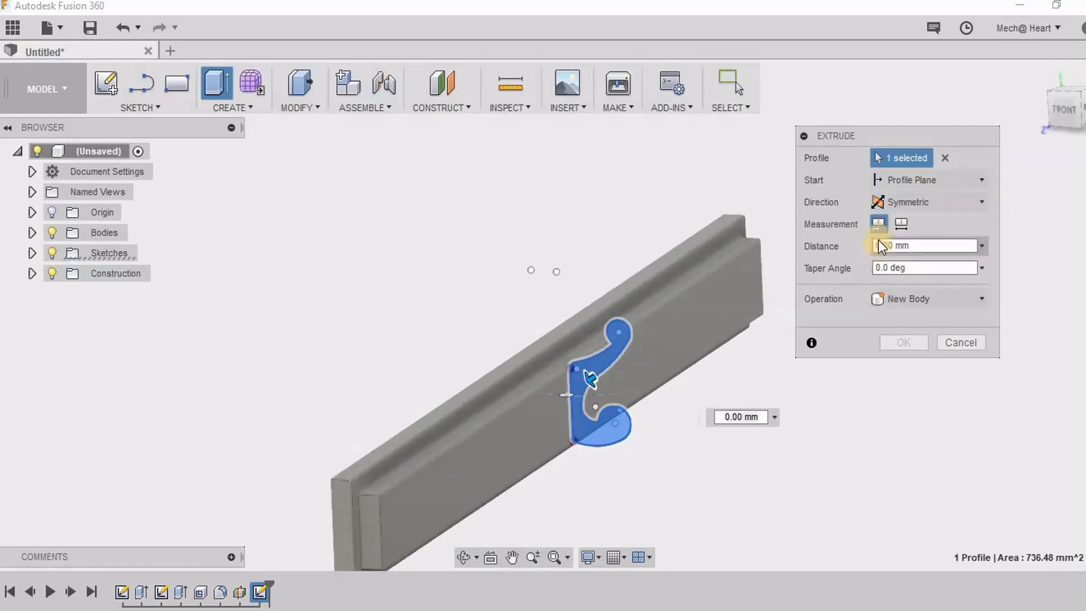
{"action": "middle_click_drag", "start_coordinate": [603, 393], "coordinate": [589, 407], "text": "shift"}
{"action": "left_click_drag", "start_coordinate": [573, 401], "coordinate": [562, 404]}
{"action": "scroll", "coordinate": [629, 291], "scroll_direction": "down", "scroll_amount": 4}
{"action": "left_click", "coordinate": [733, 440]}
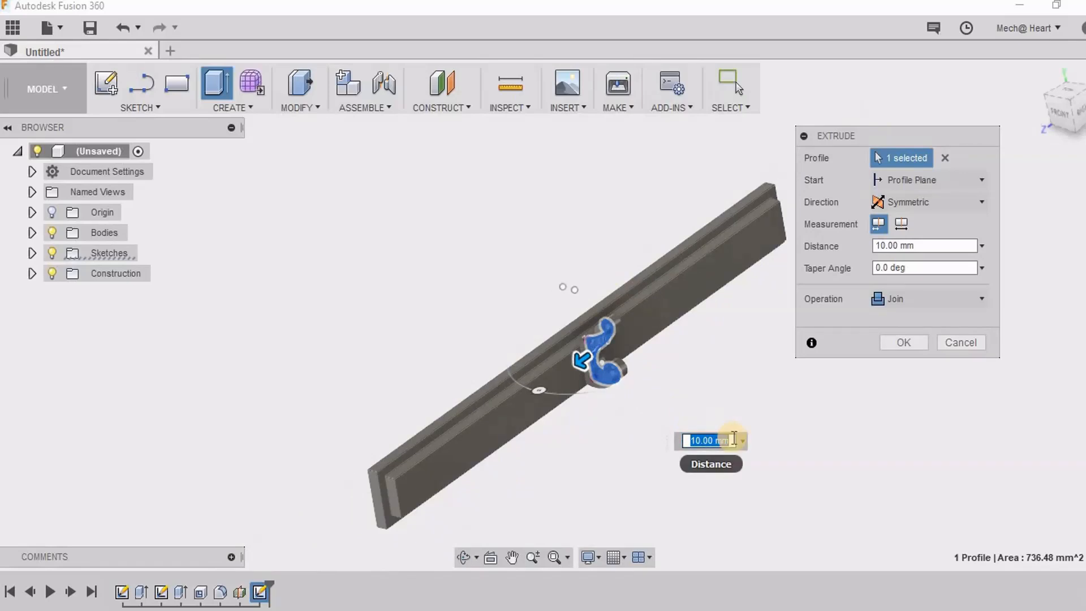
{"action": "type", "text": "5"}
{"action": "scroll", "coordinate": [616, 302], "scroll_direction": "up", "scroll_amount": 3}
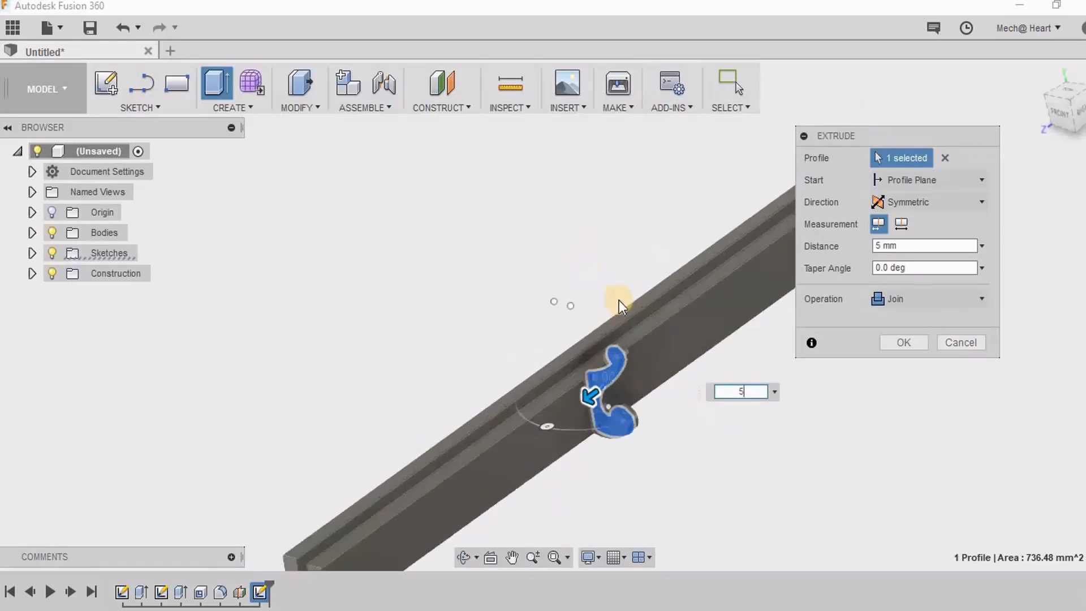
{"action": "scroll", "coordinate": [630, 314], "scroll_direction": "up", "scroll_amount": 3}
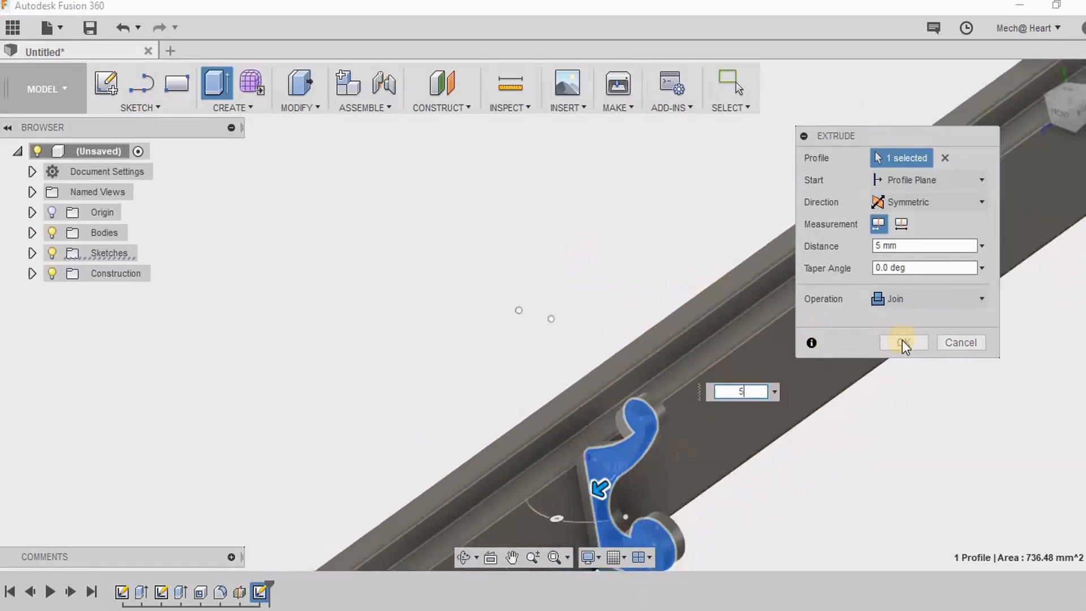
{"action": "left_click", "coordinate": [885, 339]}
{"action": "scroll", "coordinate": [633, 286], "scroll_direction": "down", "scroll_amount": 6}
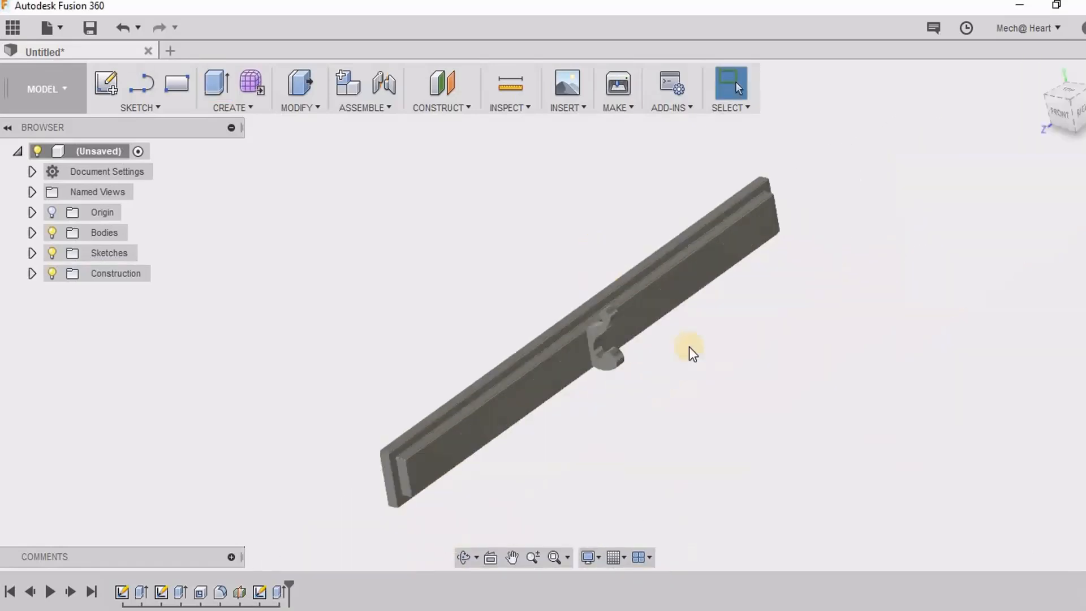
{"action": "scroll", "coordinate": [700, 374], "scroll_direction": "up", "scroll_amount": 3}
{"action": "scroll", "coordinate": [704, 367], "scroll_direction": "up", "scroll_amount": 1}
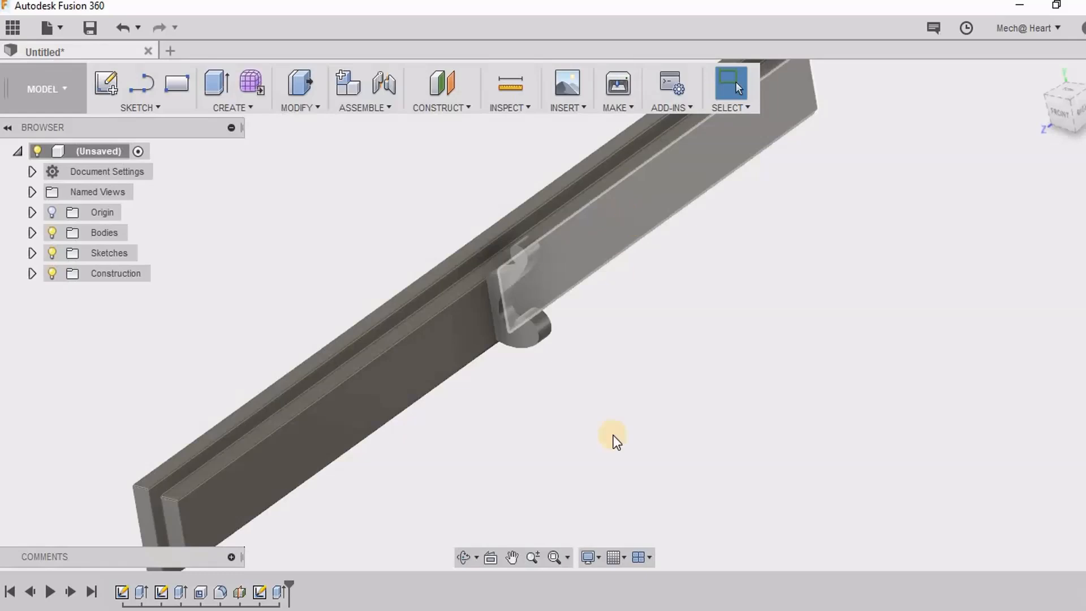
{"action": "scroll", "coordinate": [442, 323], "scroll_direction": "up", "scroll_amount": 1}
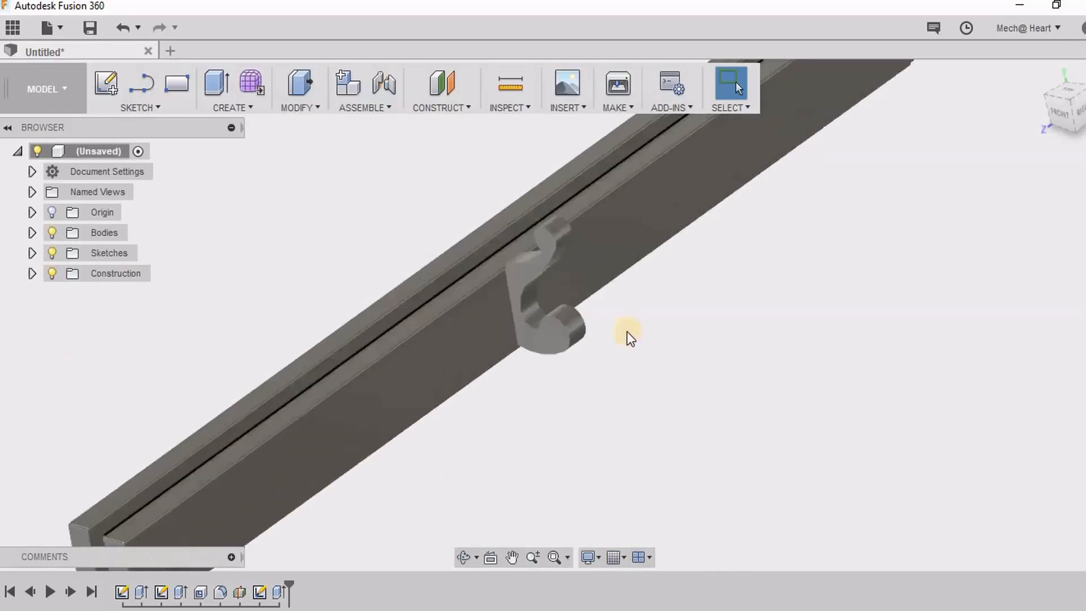
{"action": "scroll", "coordinate": [653, 379], "scroll_direction": "down", "scroll_amount": 2}
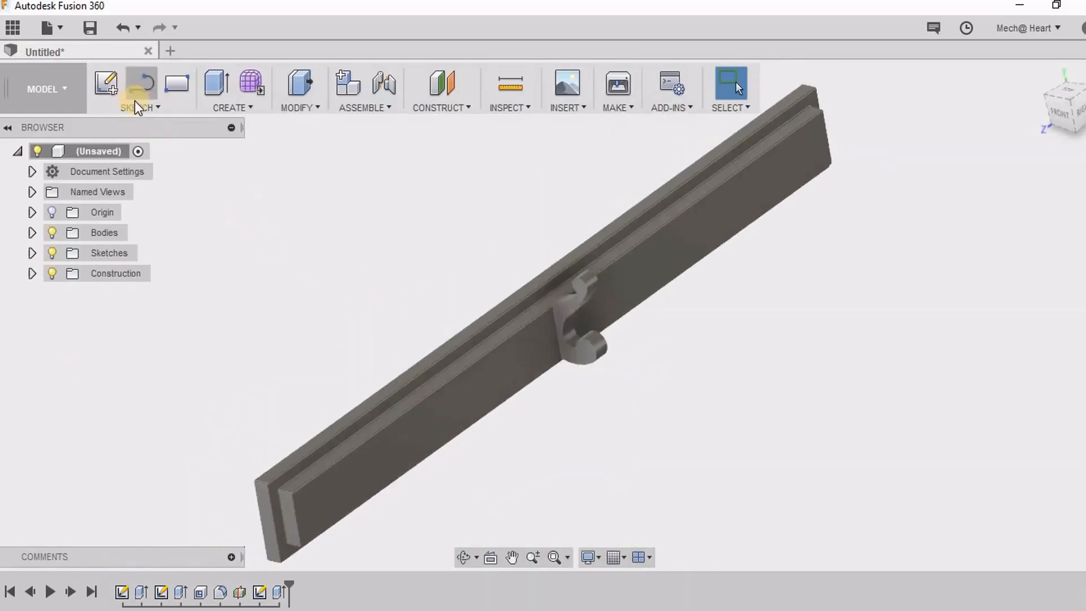
- Start a rectangular pattern of features with the hook extrusion as object and the plate's long upper edge as direction
{"action": "left_click", "coordinate": [232, 114]}
{"action": "mouse_move", "coordinate": [265, 434]}
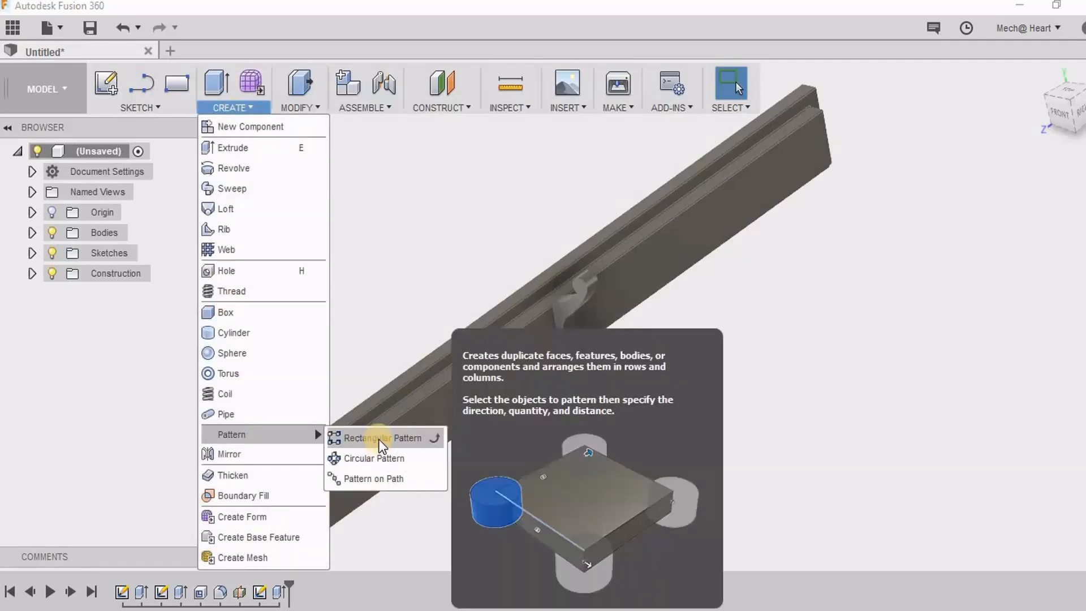
{"action": "left_click", "coordinate": [382, 439]}
{"action": "left_click", "coordinate": [899, 161]}
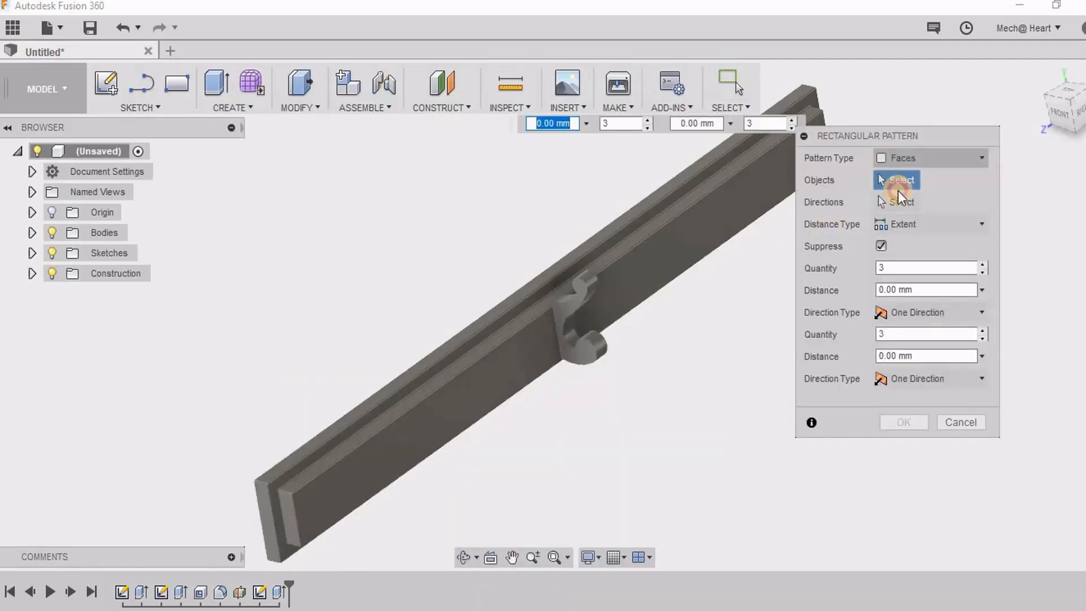
{"action": "left_click", "coordinate": [914, 221]}
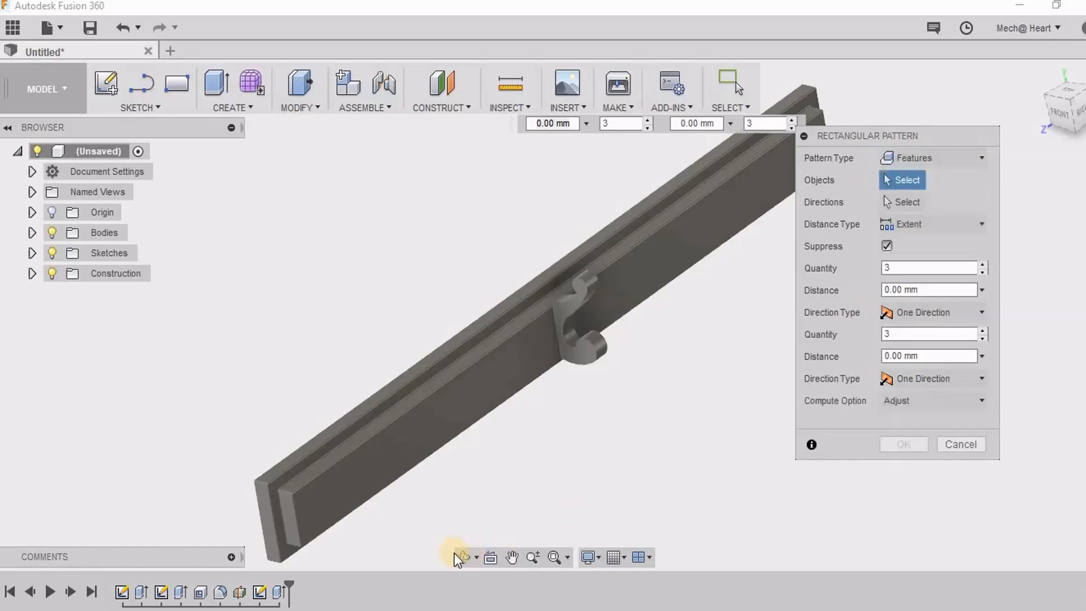
{"action": "left_click", "coordinate": [280, 592]}
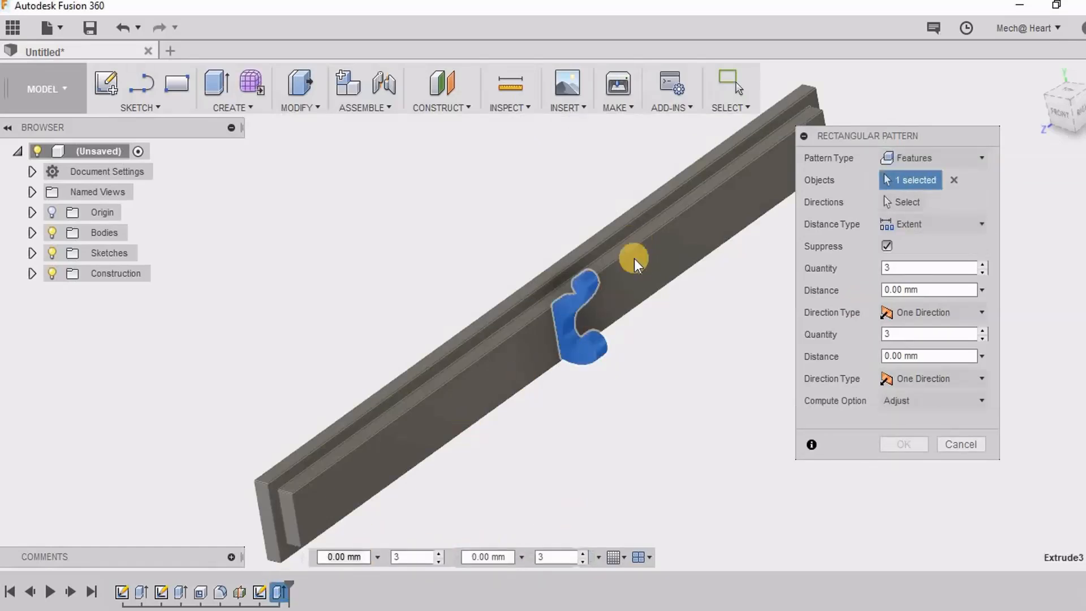
{"action": "left_click", "coordinate": [905, 202]}
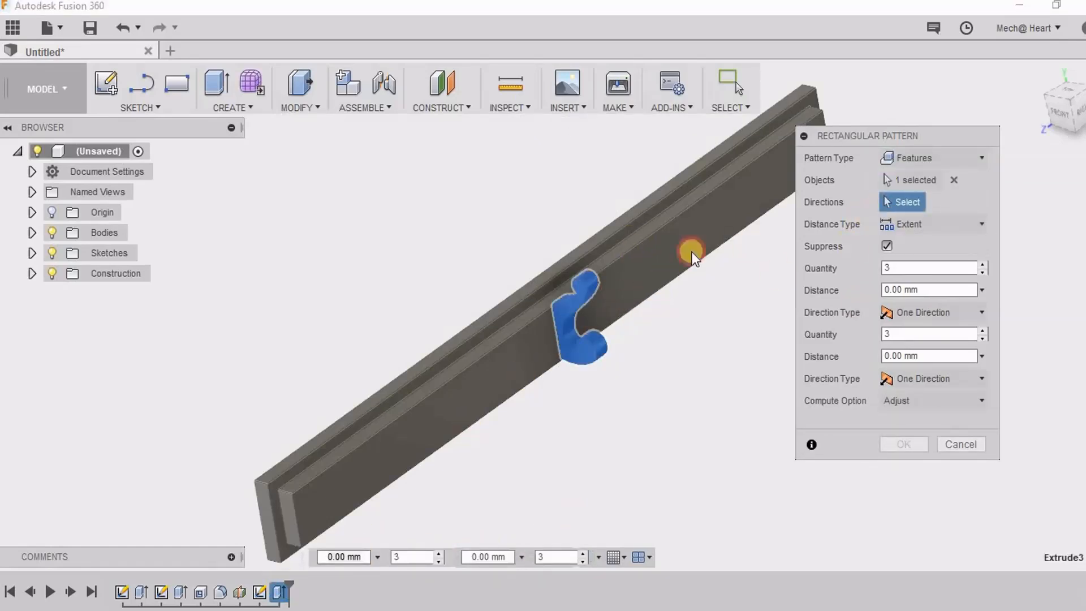
{"action": "scroll", "coordinate": [621, 218], "scroll_direction": "up", "scroll_amount": 5}
{"action": "left_click", "coordinate": [623, 211]}
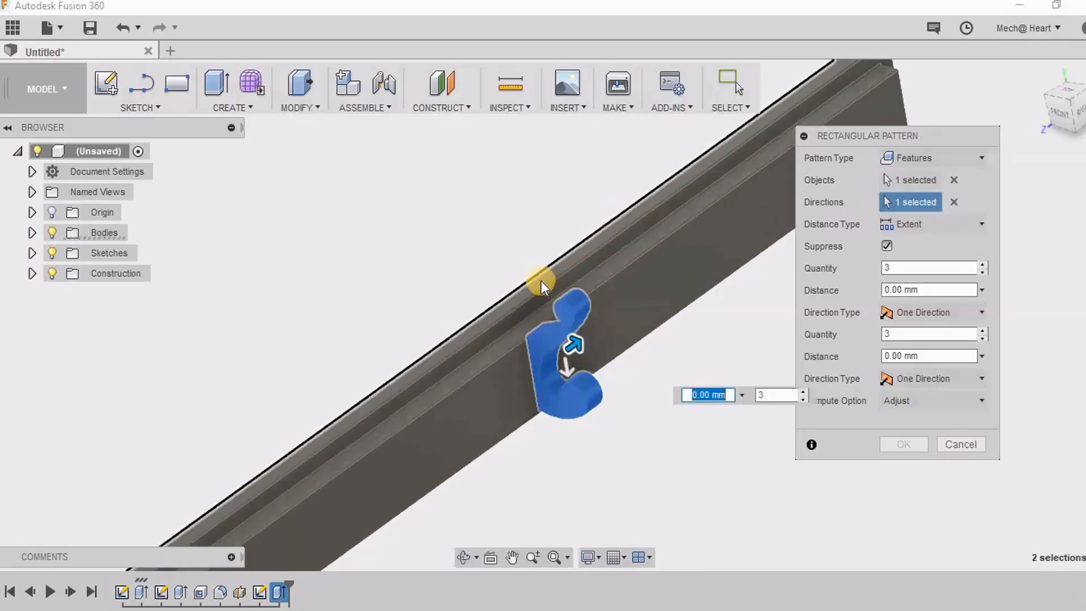
{"action": "scroll", "coordinate": [566, 291], "scroll_direction": "down", "scroll_amount": 3}
- Switch the pattern's distance type to Spacing and set the distance between hooks to 90 mm
{"action": "left_click", "coordinate": [895, 300]}
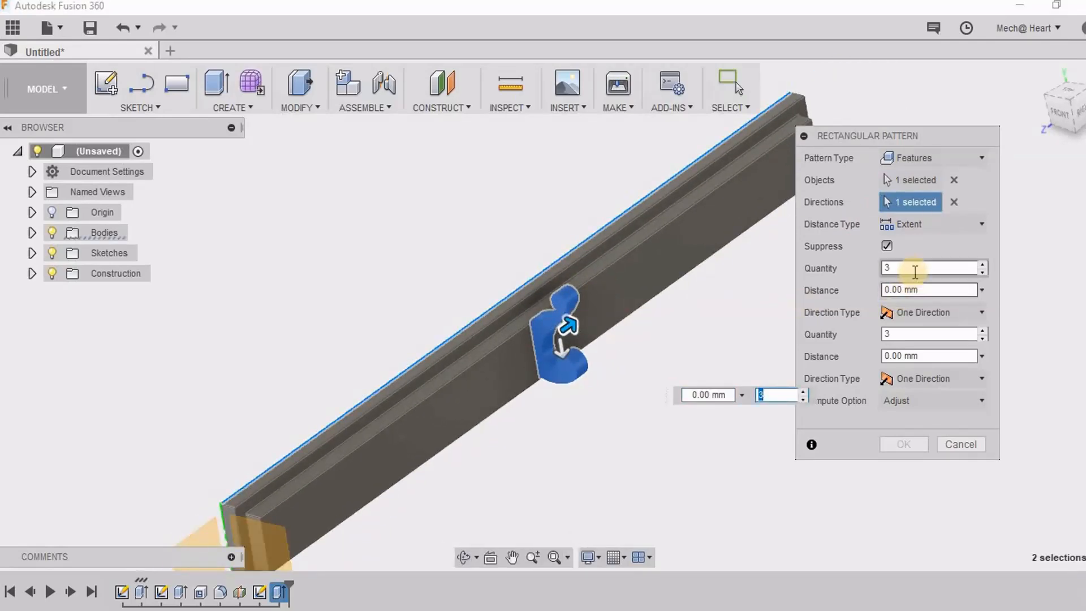
{"action": "left_click", "coordinate": [925, 226]}
{"action": "left_click", "coordinate": [926, 226]}
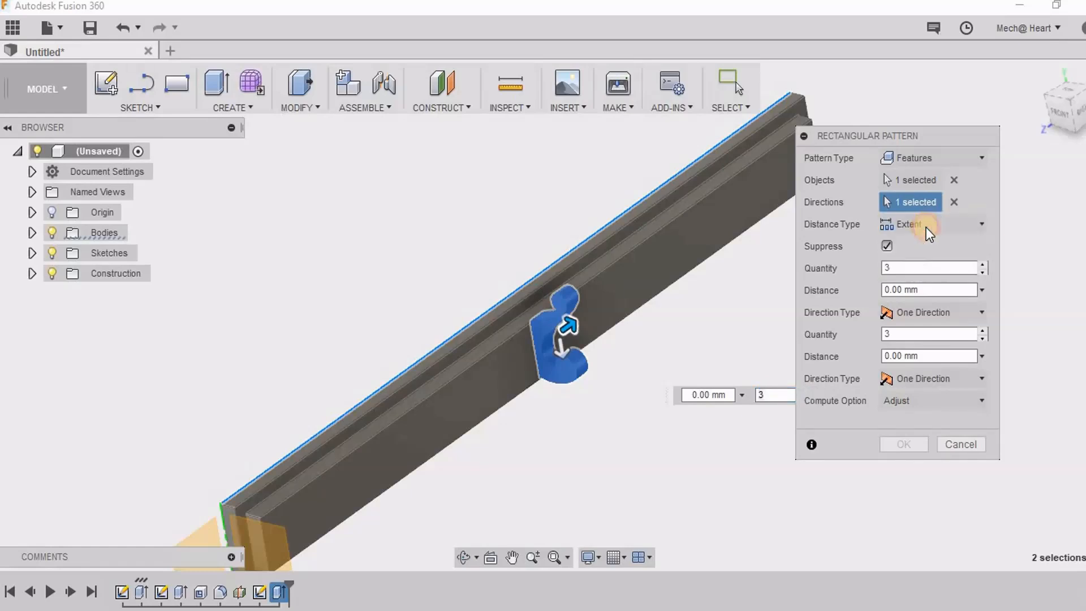
{"action": "left_click", "coordinate": [926, 230]}
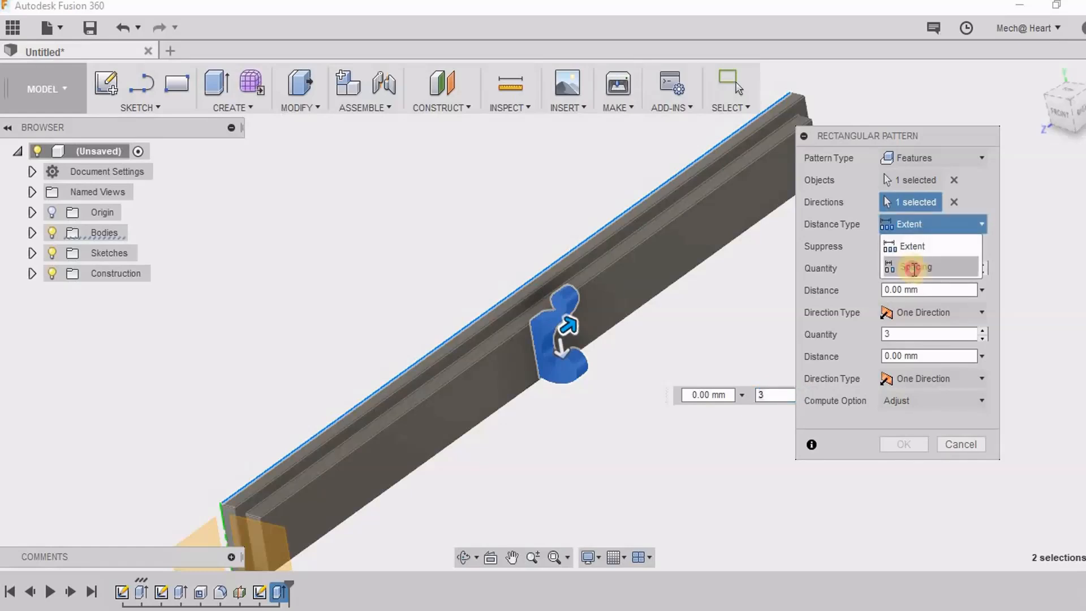
{"action": "left_click", "coordinate": [913, 269]}
{"action": "left_click_drag", "start_coordinate": [576, 323], "coordinate": [682, 264]}
{"action": "key", "text": "Tab"}
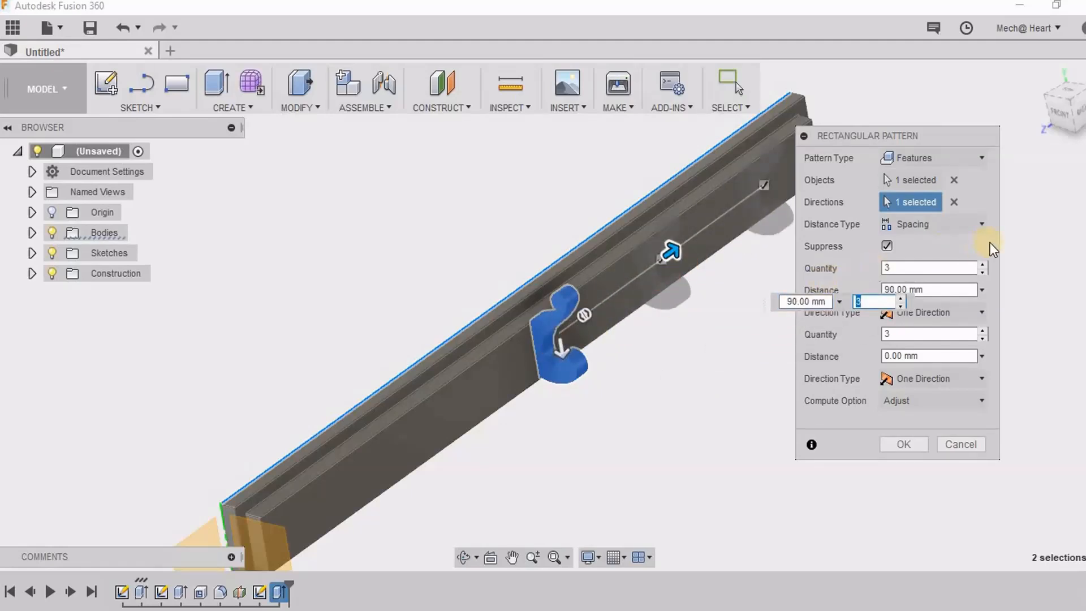
- Make the hook pattern symmetric with a quantity of 5 and create it
{"action": "left_click", "coordinate": [934, 315]}
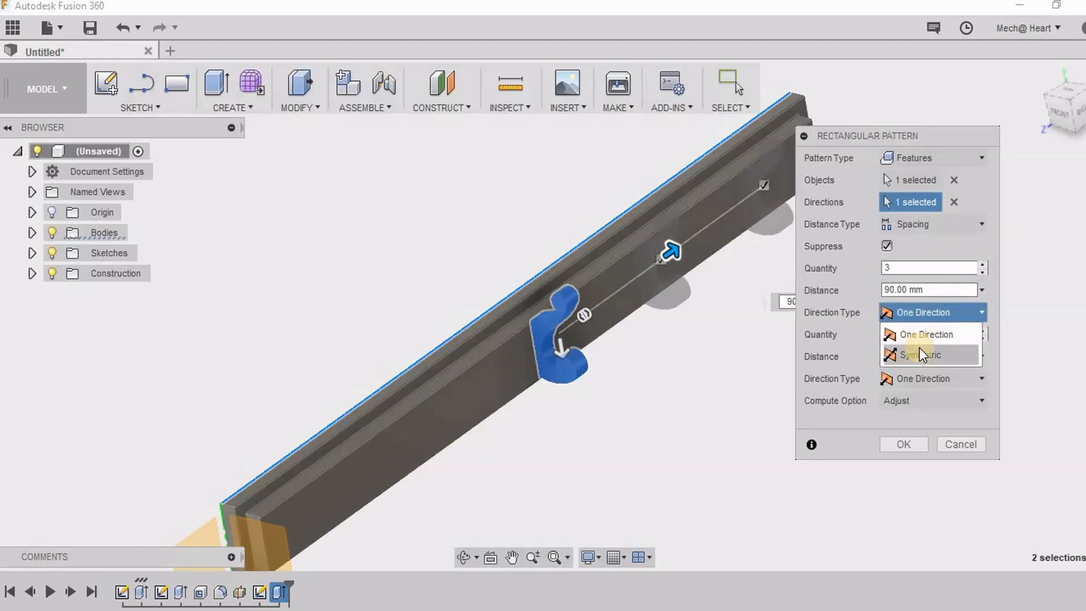
{"action": "left_click", "coordinate": [919, 354]}
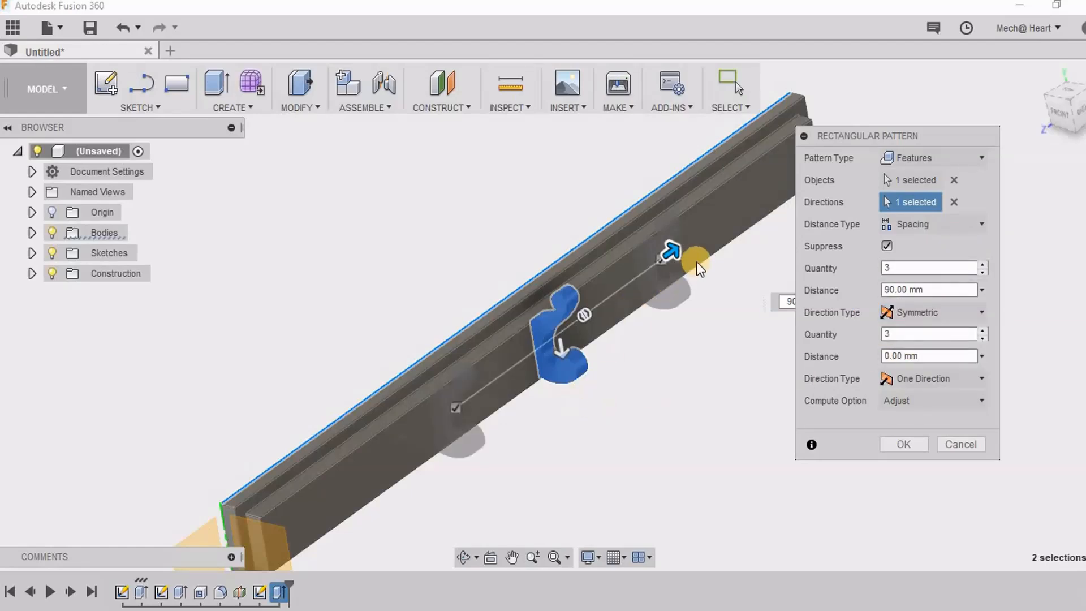
{"action": "left_click", "coordinate": [935, 267]}
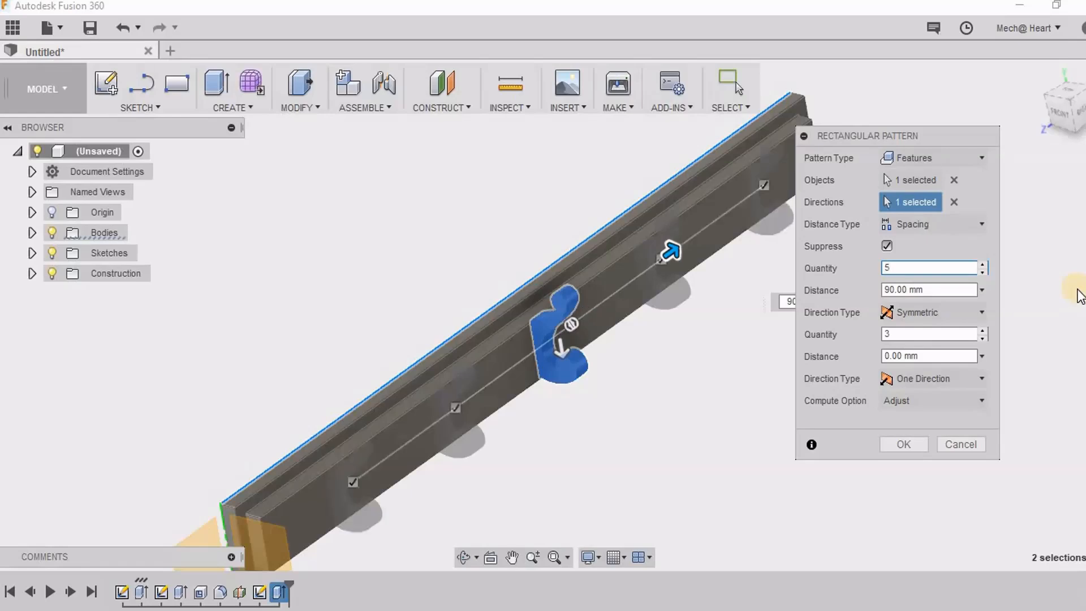
{"action": "left_click", "coordinate": [905, 444]}
- Examine the patterned hooks and the flat face area between the end hook and the plate's end
{"action": "scroll", "coordinate": [752, 467], "scroll_direction": "down", "scroll_amount": 3}
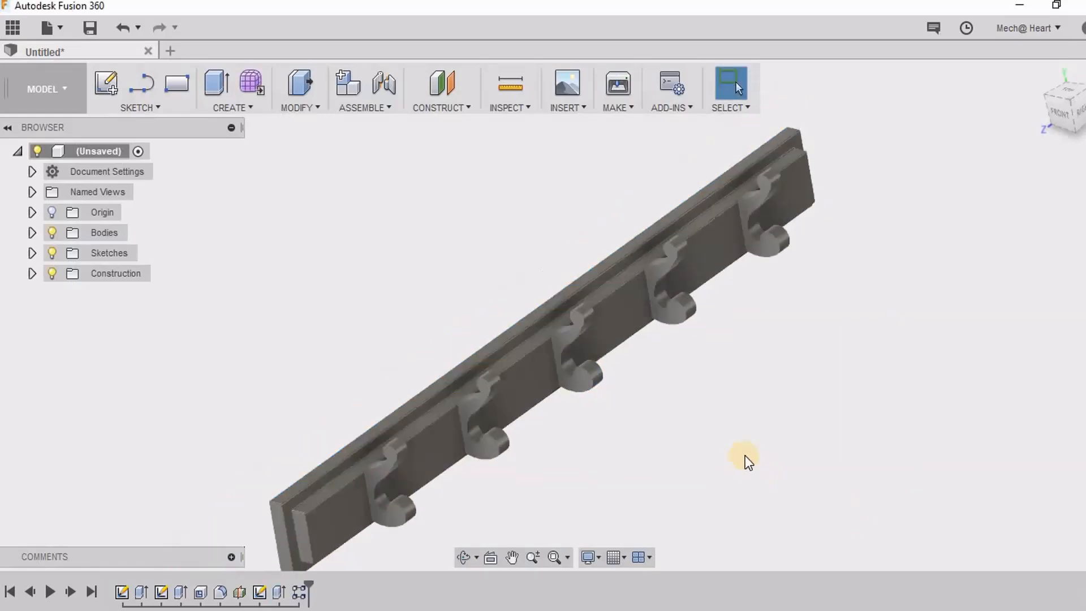
{"action": "middle_click_drag", "start_coordinate": [685, 480], "coordinate": [676, 449], "text": "shift"}
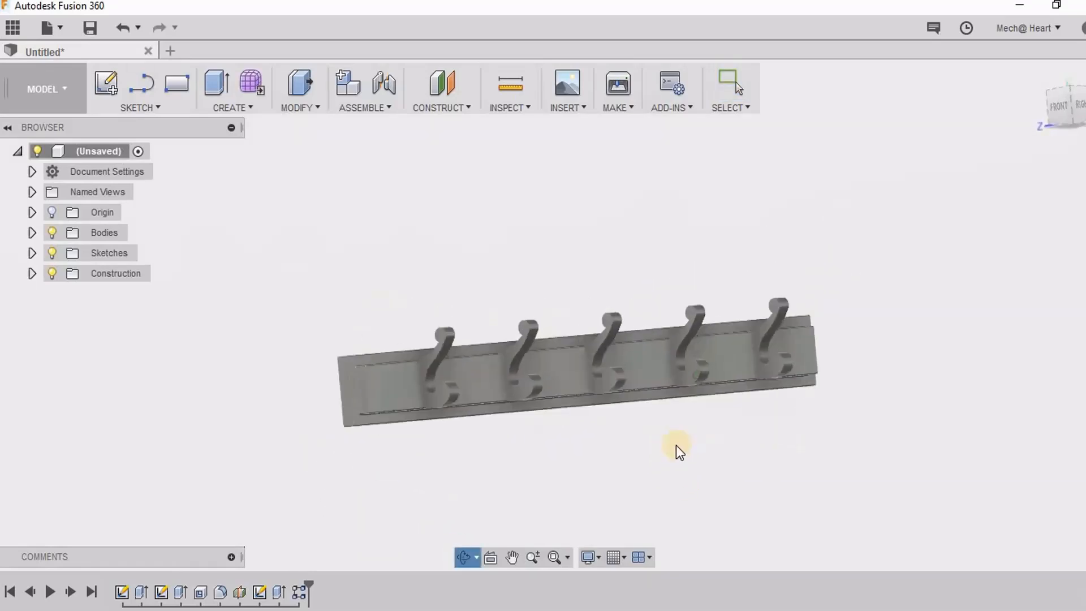
{"action": "scroll", "coordinate": [401, 375], "scroll_direction": "up", "scroll_amount": 4}
{"action": "scroll", "coordinate": [423, 453], "scroll_direction": "down", "scroll_amount": 4}
{"action": "scroll", "coordinate": [409, 427], "scroll_direction": "up", "scroll_amount": 5}
{"action": "left_click", "coordinate": [411, 445]}
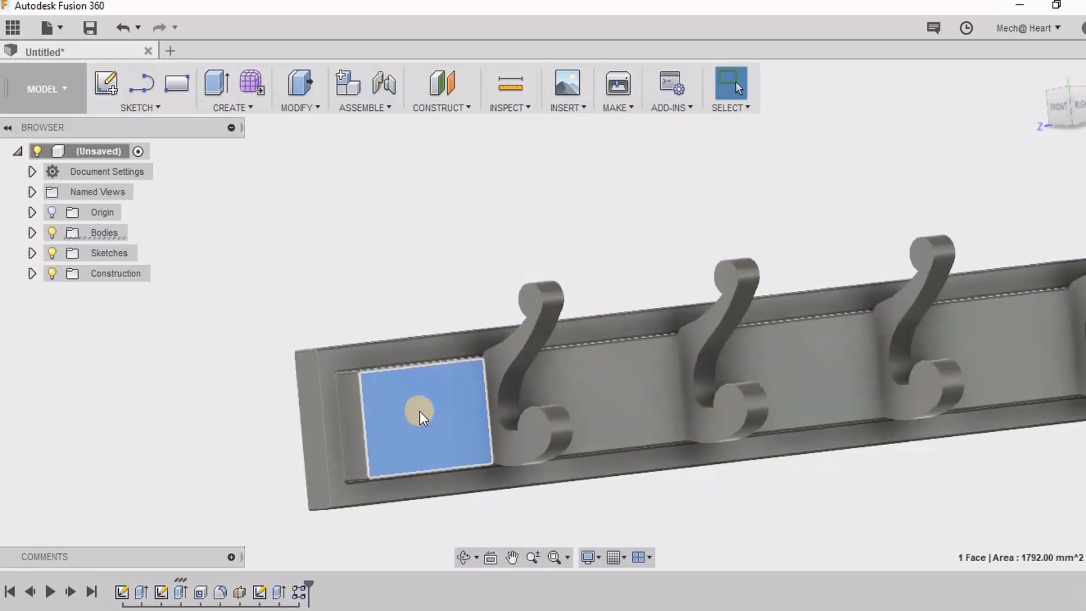
{"action": "scroll", "coordinate": [427, 419], "scroll_direction": "down", "scroll_amount": 3}
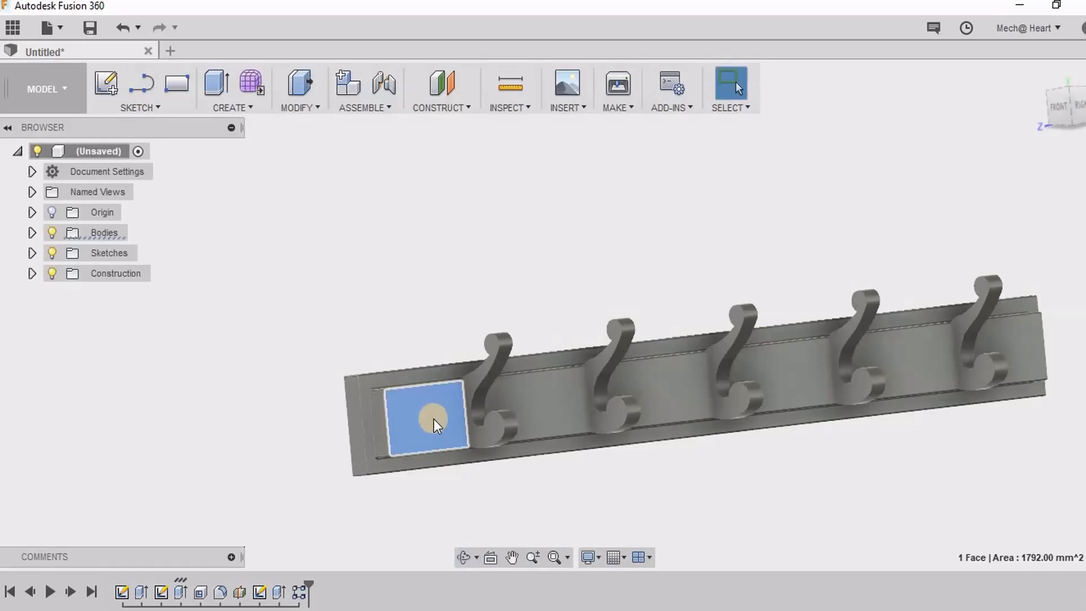
{"action": "scroll", "coordinate": [434, 418], "scroll_direction": "up", "scroll_amount": 4}
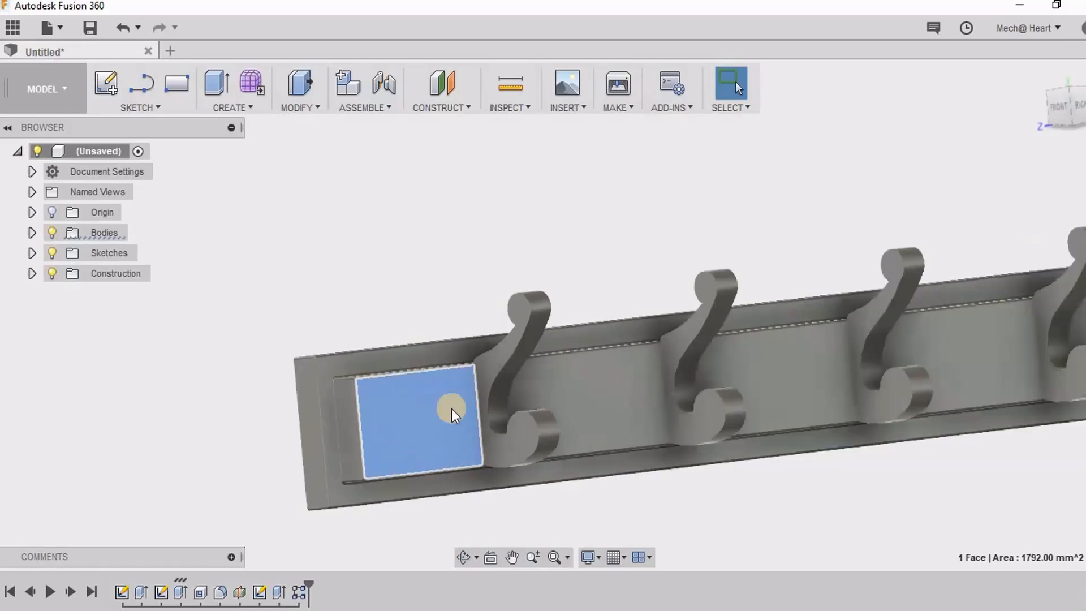
{"action": "left_click", "coordinate": [352, 273]}
- Start a hole on the raised front face between the end hook and the plate's end
{"action": "left_click", "coordinate": [244, 107]}
{"action": "left_click", "coordinate": [246, 270]}
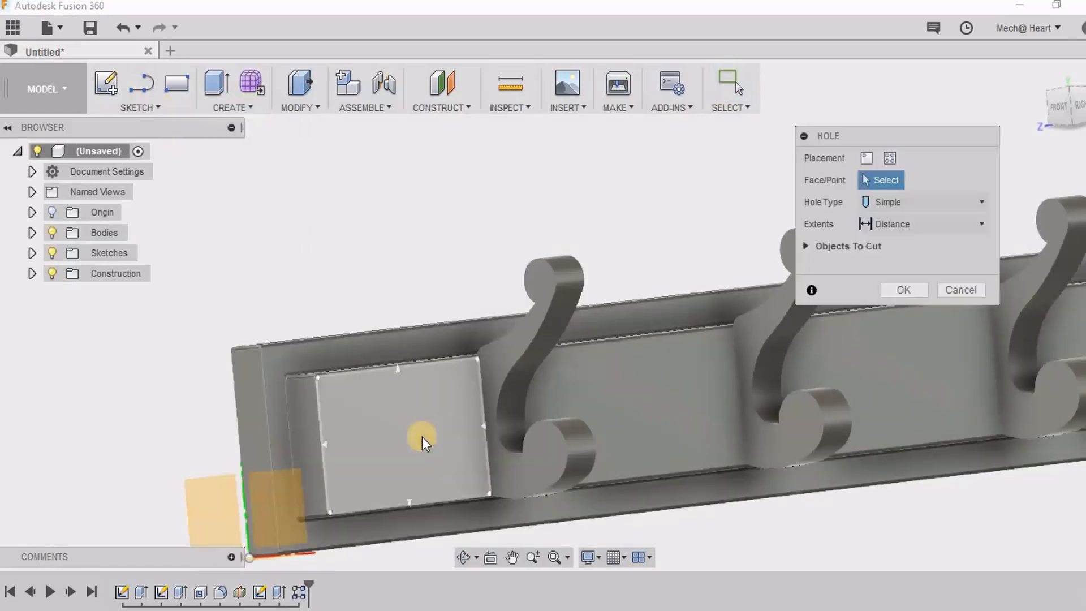
{"action": "left_click", "coordinate": [419, 433]}
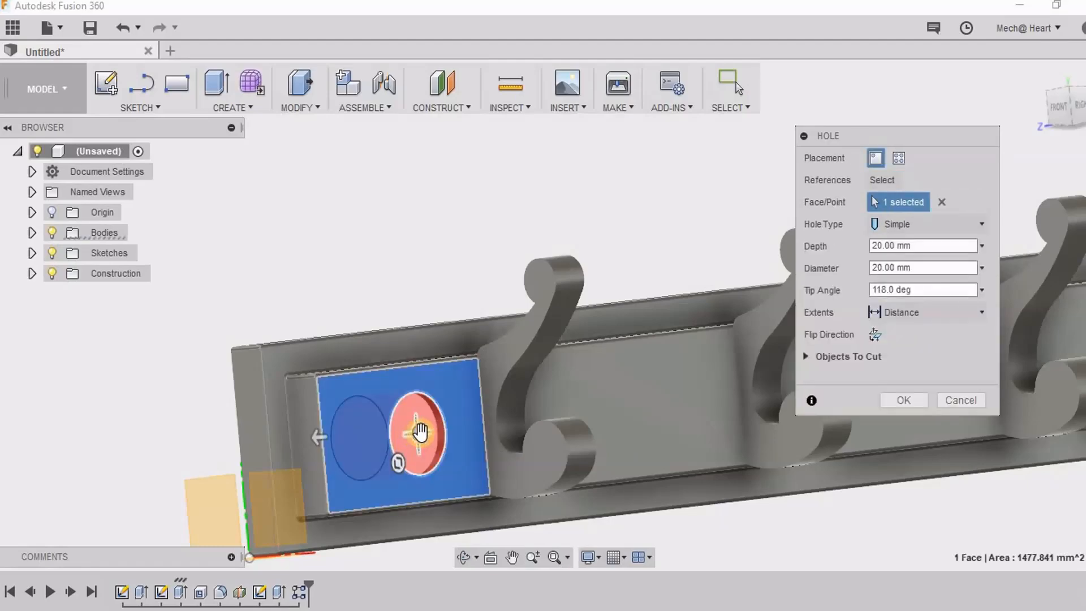
{"action": "mouse_move", "coordinate": [471, 425]}
{"action": "middle_mouse_down", "text": "shift"}
{"action": "mouse_move", "coordinate": [470, 444]}
{"action": "mouse_move", "coordinate": [461, 429]}
{"action": "mouse_move", "coordinate": [471, 419]}
{"action": "middle_mouse_up", "text": "shift"}
{"action": "scroll", "coordinate": [52, 533], "scroll_direction": "down", "scroll_amount": 5}
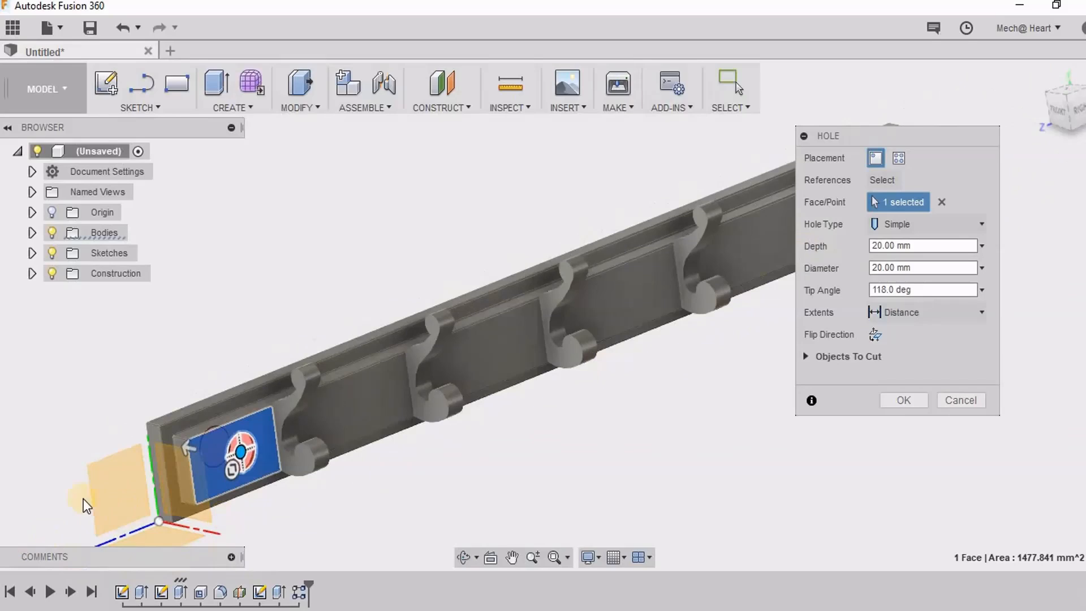
{"action": "scroll", "coordinate": [287, 402], "scroll_direction": "up", "scroll_amount": 6}
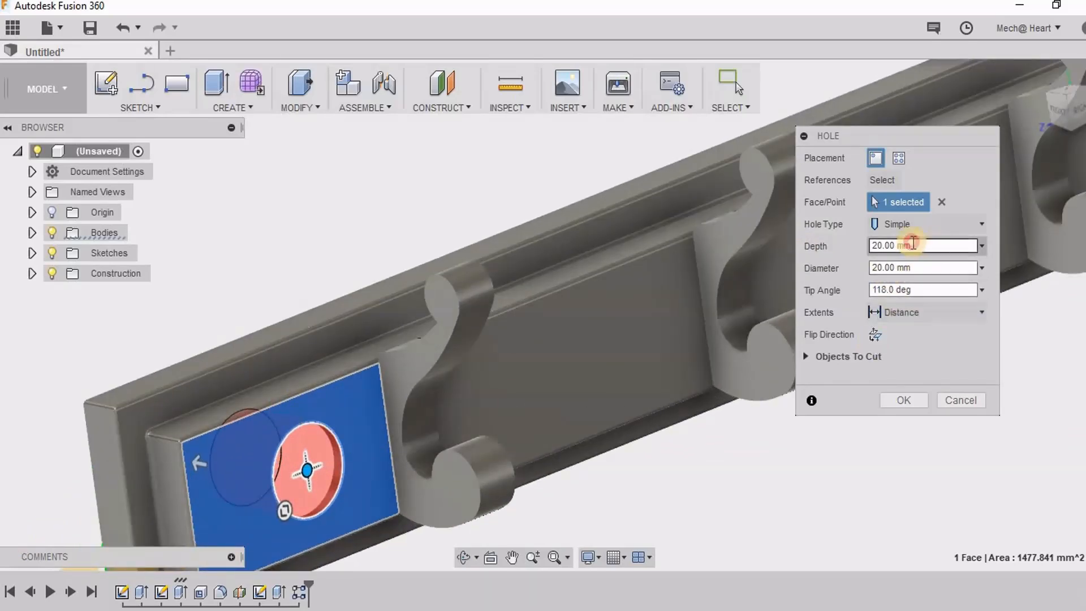
- Set the hole's depth and diameter to 15 mm each and keep the hole type Simple
{"action": "left_click", "coordinate": [931, 243]}
{"action": "type", "text": "15"}
{"action": "left_click", "coordinate": [906, 267]}
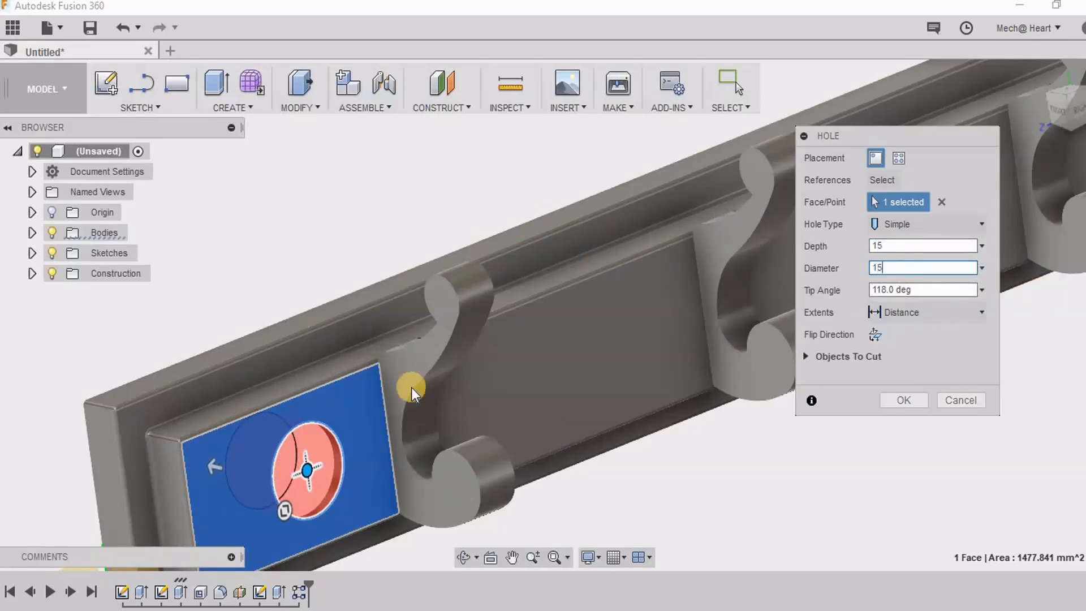
{"action": "left_click", "coordinate": [910, 225]}
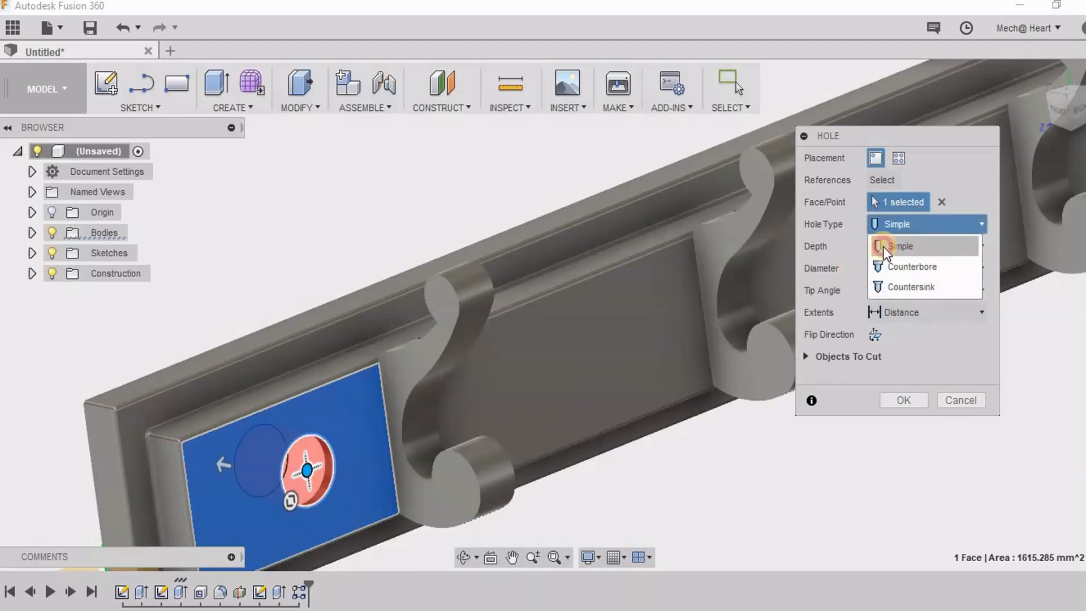
{"action": "left_click", "coordinate": [916, 243]}
- Examine the hole preview and both ends of the hook rack from different angles
{"action": "middle_click_drag", "start_coordinate": [510, 437], "coordinate": [571, 430], "text": "shift"}
{"action": "middle_click_drag", "start_coordinate": [618, 434], "coordinate": [607, 364], "text": "shift"}
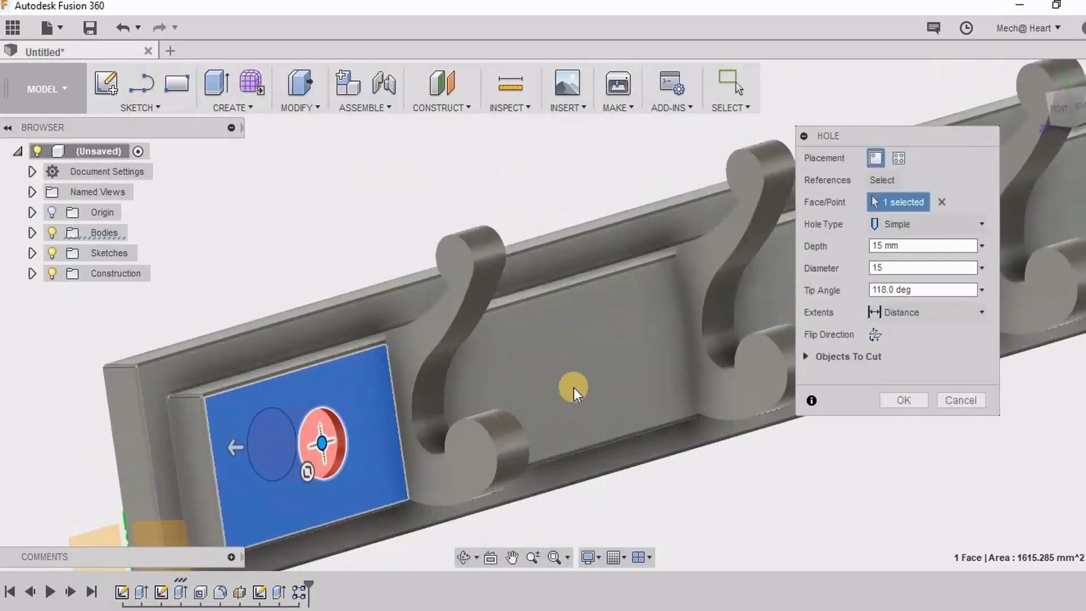
{"action": "scroll", "coordinate": [511, 386], "scroll_direction": "down", "scroll_amount": 5}
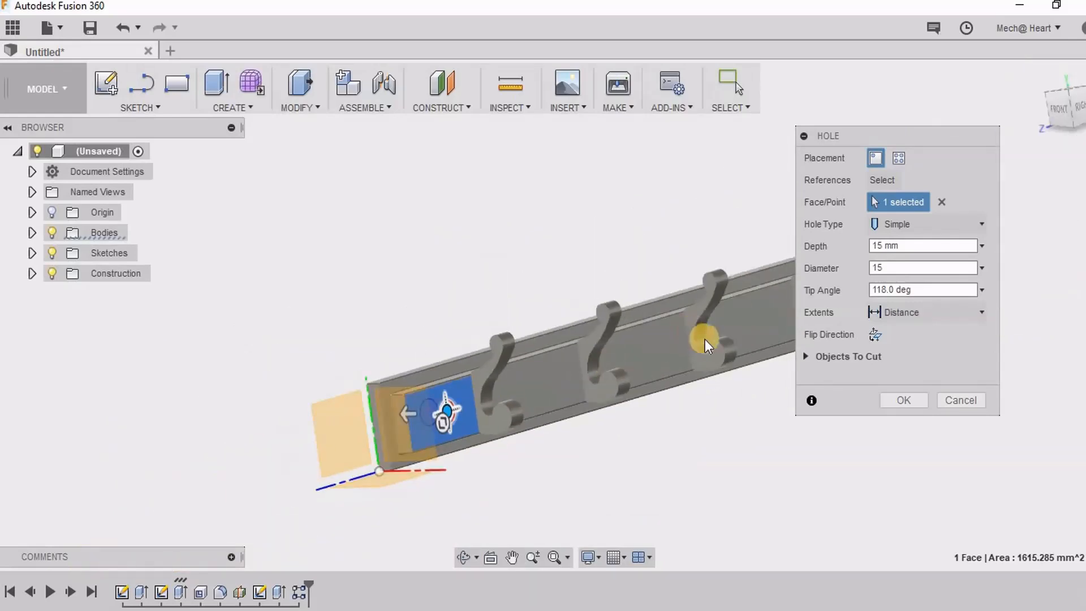
{"action": "middle_click_drag", "start_coordinate": [704, 338], "coordinate": [704, 339]}
{"action": "scroll", "coordinate": [704, 338], "scroll_direction": "up", "scroll_amount": 5}
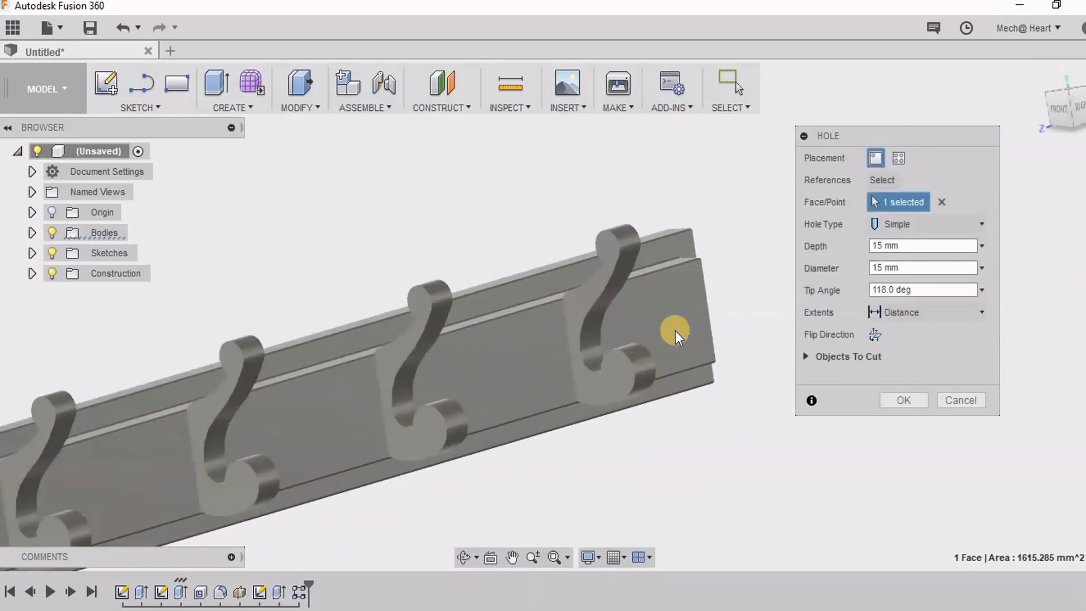
{"action": "scroll", "coordinate": [664, 368], "scroll_direction": "down", "scroll_amount": 3}
{"action": "middle_click_drag", "start_coordinate": [473, 463], "coordinate": [376, 451], "text": "shift"}
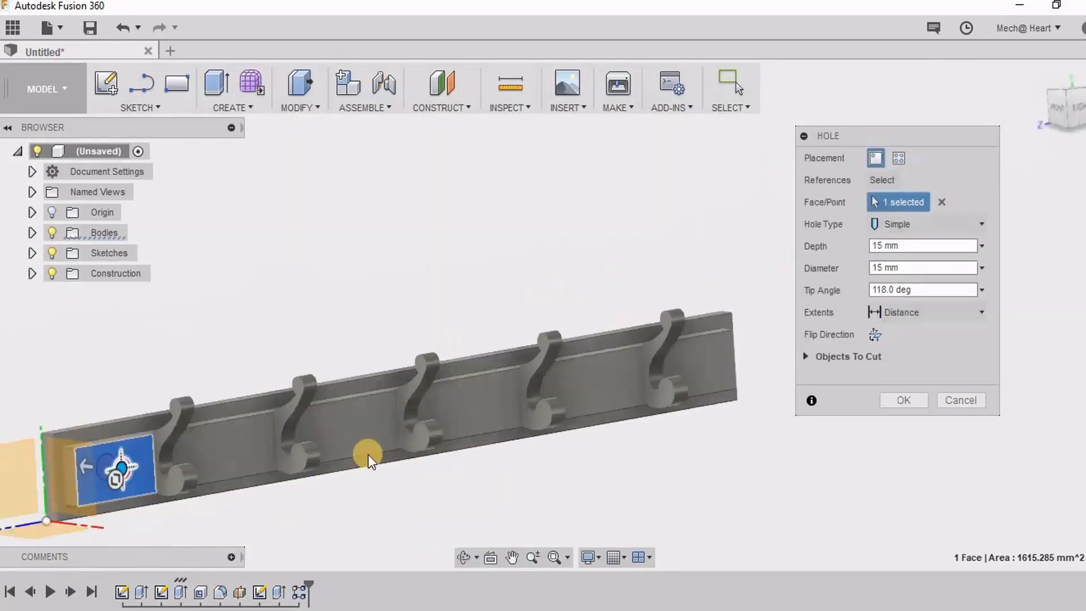
{"action": "scroll", "coordinate": [279, 312], "scroll_direction": "up", "scroll_amount": 4}
{"action": "scroll", "coordinate": [334, 420], "scroll_direction": "up", "scroll_amount": 5}
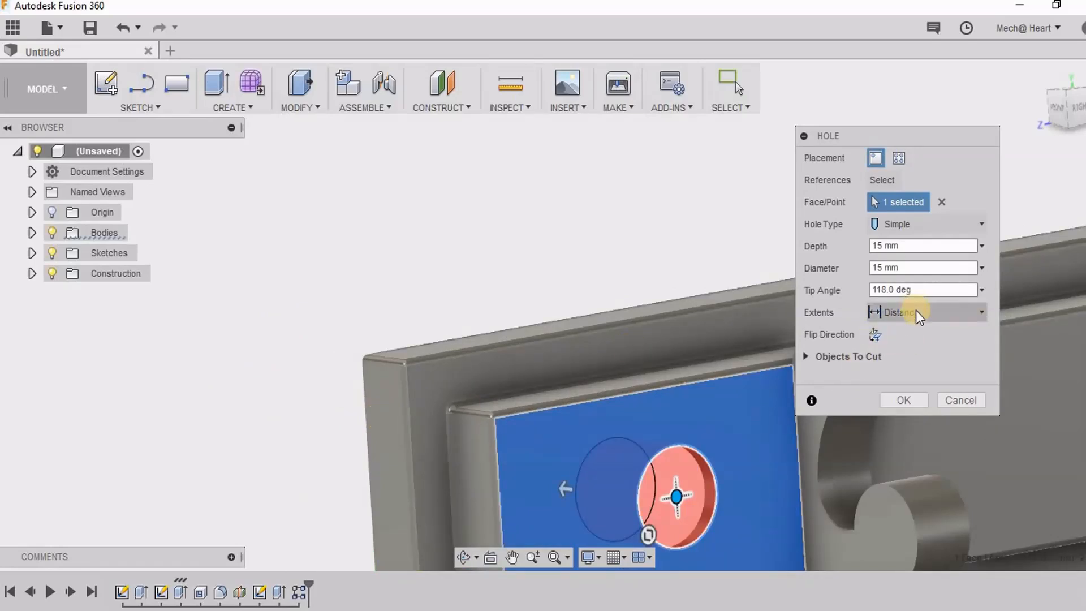
{"action": "scroll", "coordinate": [752, 351], "scroll_direction": "down", "scroll_amount": 4}
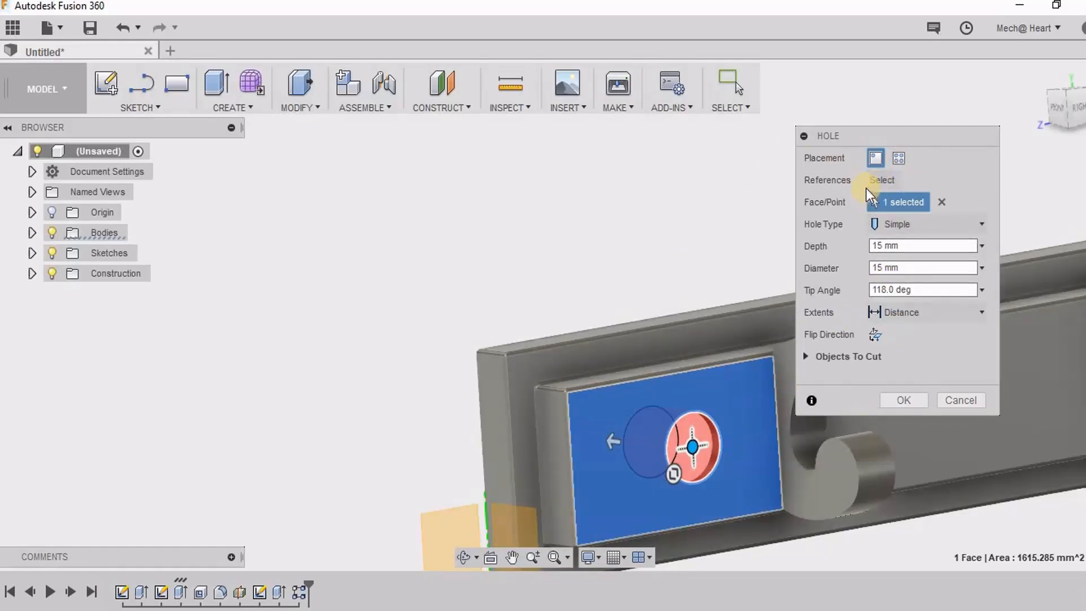
- Reset the hole to single placement and position it again on the raised face near the plate's end
{"action": "left_click", "coordinate": [899, 156]}
{"action": "scroll", "coordinate": [633, 337], "scroll_direction": "down", "scroll_amount": 5}
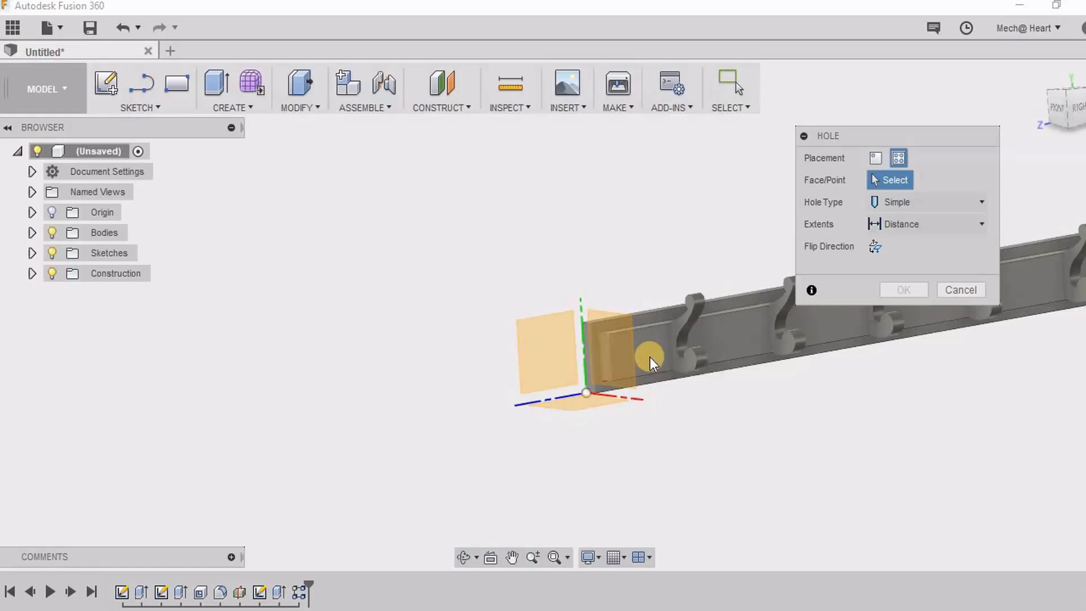
{"action": "left_click", "coordinate": [876, 159]}
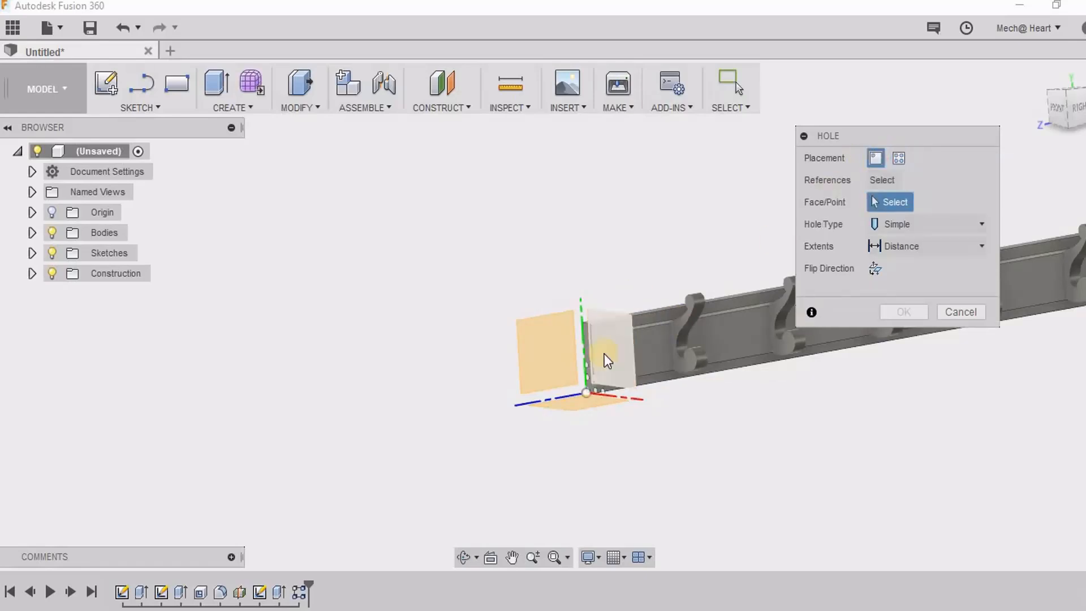
{"action": "middle_click_drag", "start_coordinate": [604, 354], "coordinate": [659, 355], "text": "shift"}
{"action": "left_click", "coordinate": [667, 384]}
{"action": "left_click_drag", "start_coordinate": [675, 386], "coordinate": [668, 355]}
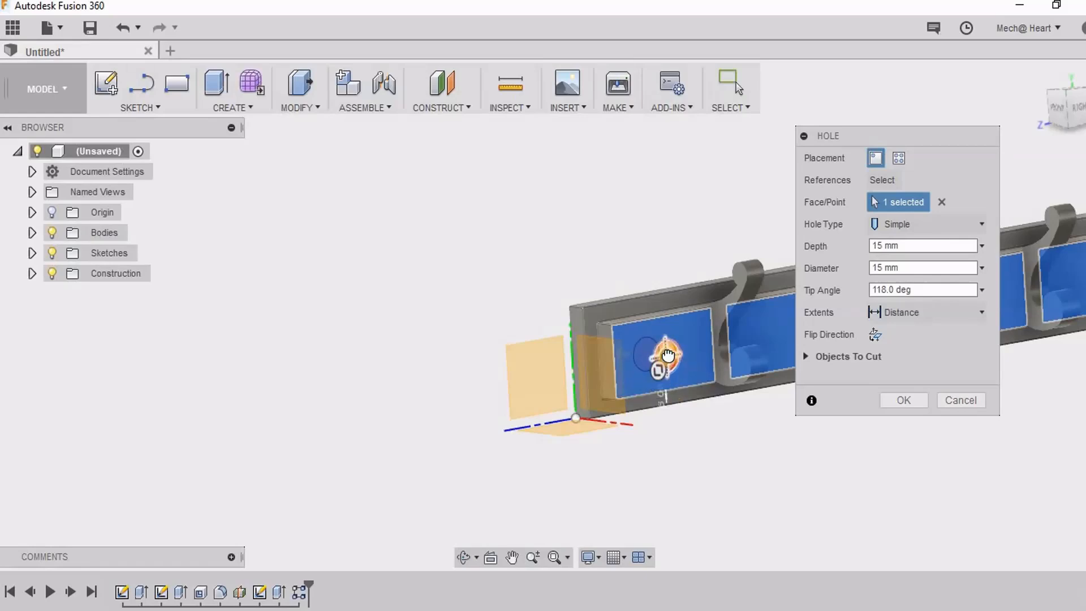
{"action": "scroll", "coordinate": [637, 385], "scroll_direction": "up", "scroll_amount": 5}
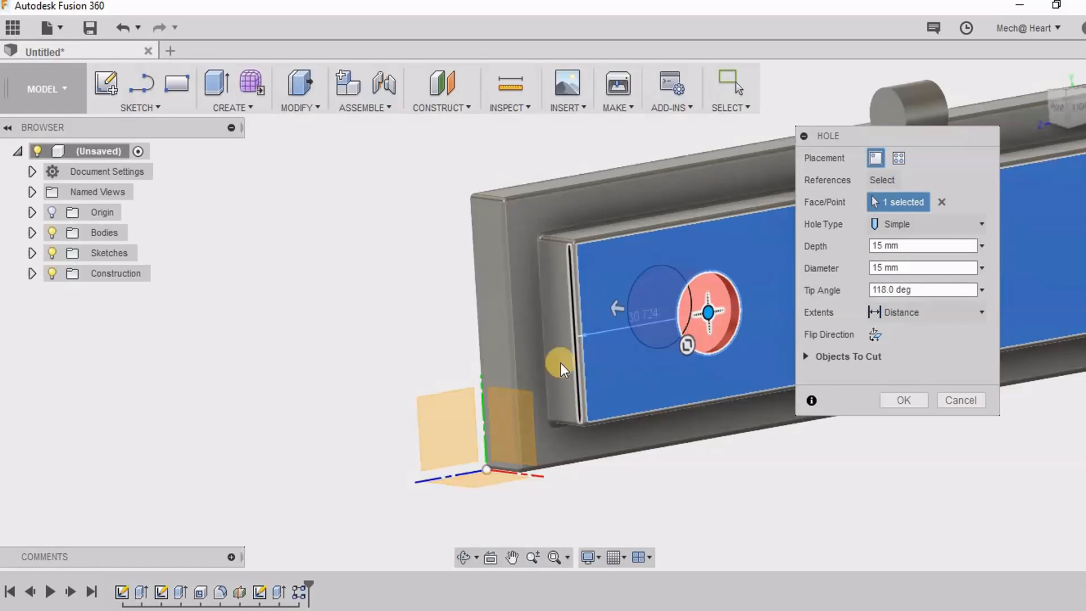
{"action": "left_click", "coordinate": [505, 341]}
{"action": "mouse_move", "coordinate": [644, 351]}
{"action": "middle_mouse_down", "text": "shift"}
{"action": "mouse_move", "coordinate": [584, 342]}
{"action": "mouse_move", "coordinate": [584, 324]}
{"action": "mouse_move", "coordinate": [604, 378]}
{"action": "mouse_move", "coordinate": [645, 368]}
{"action": "middle_mouse_up", "text": "shift"}
{"action": "left_click", "coordinate": [929, 180]}
- Locate the hole 20 mm from the raised block's end edge, add its upper long edge as second reference, and create the hole
{"action": "scroll", "coordinate": [517, 309], "scroll_direction": "up", "scroll_amount": 8}
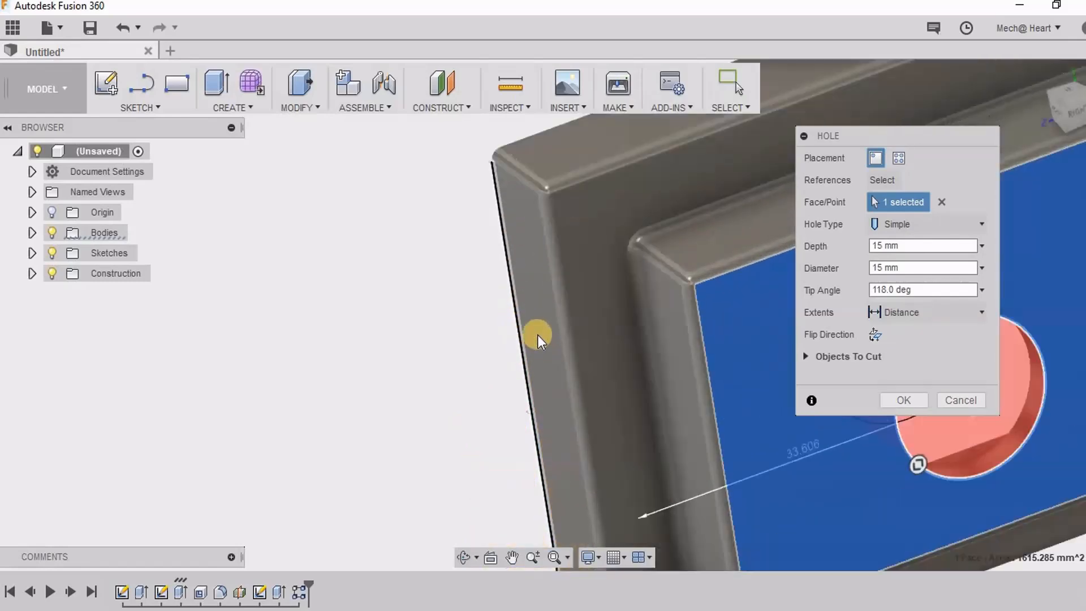
{"action": "scroll", "coordinate": [507, 342], "scroll_direction": "down", "scroll_amount": 5}
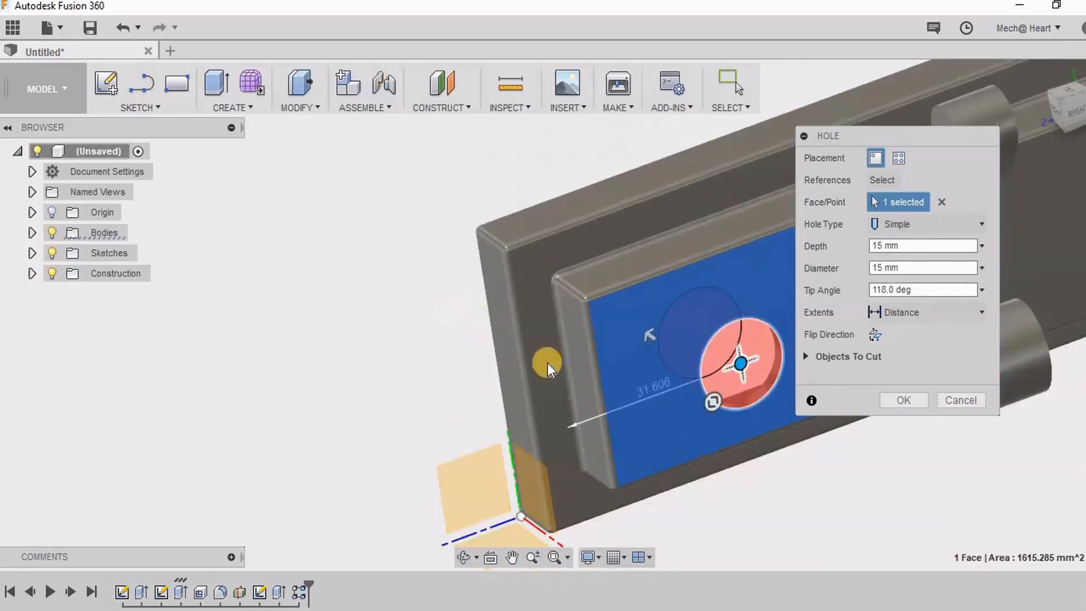
{"action": "left_click", "coordinate": [585, 385]}
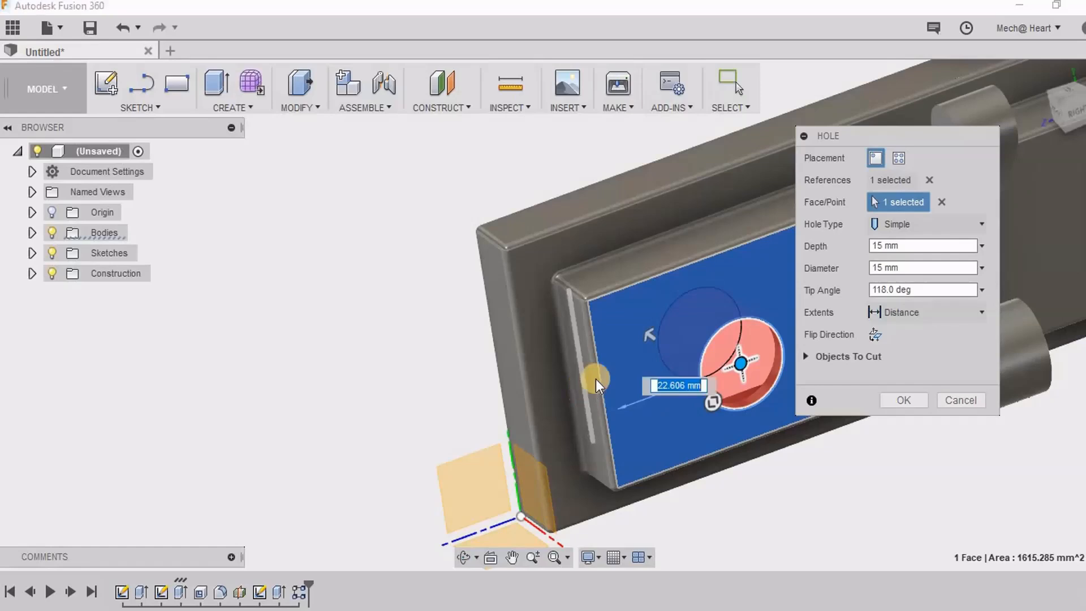
{"action": "type", "text": "20"}
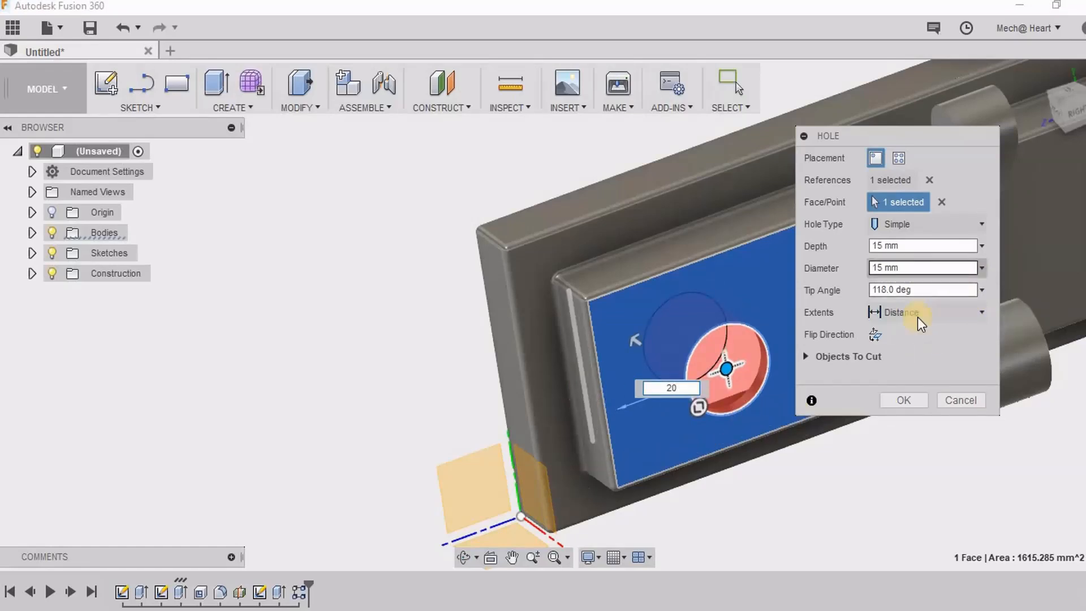
{"action": "left_click", "coordinate": [661, 264]}
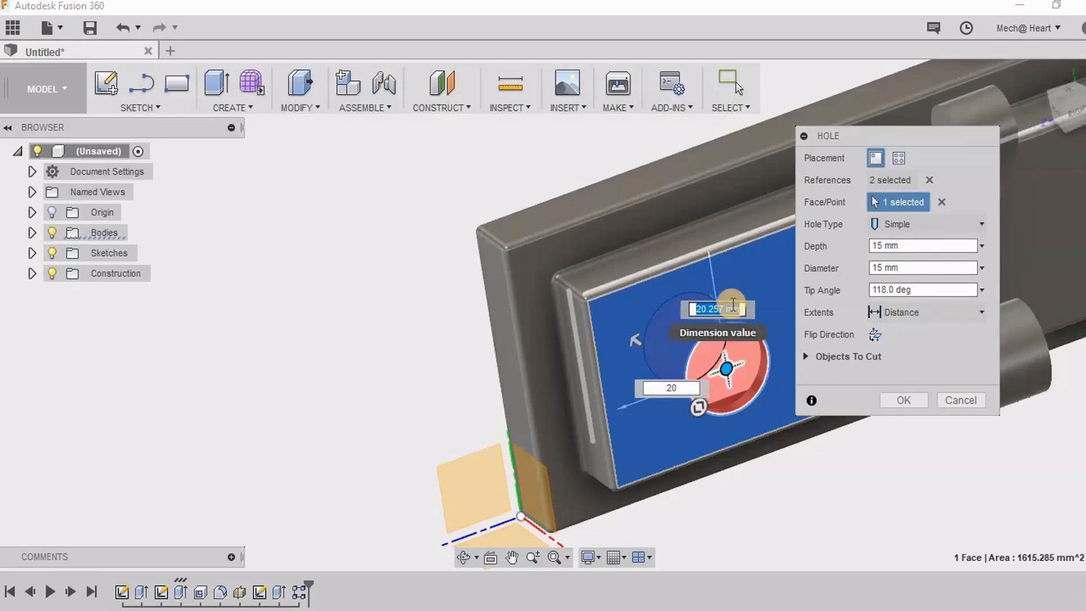
{"action": "key", "text": "Return"}
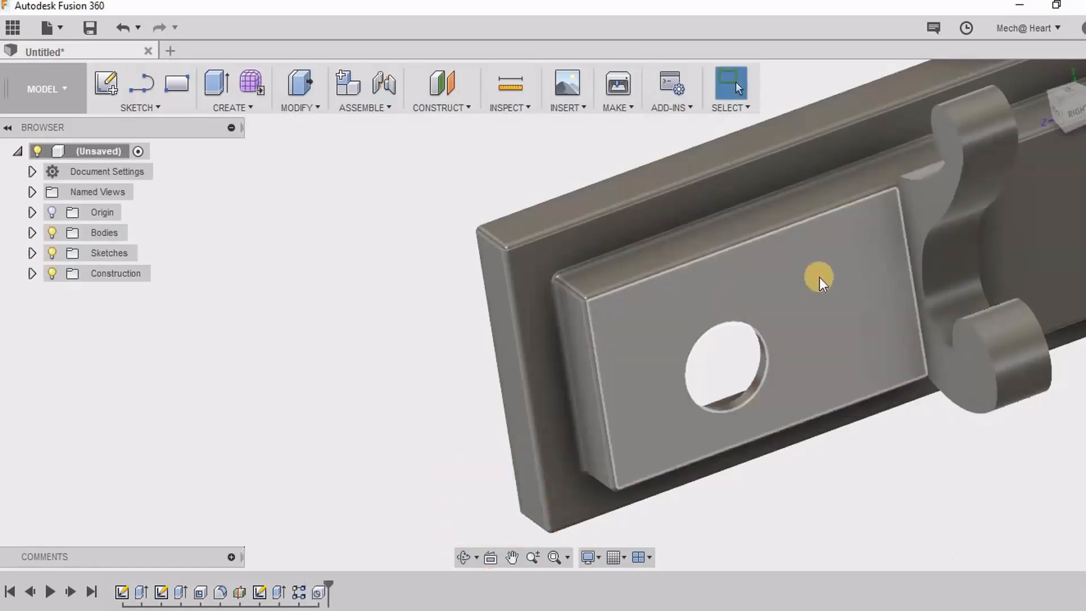
- Examine the new mounting hole and the whole hook rack from different angles
{"action": "scroll", "coordinate": [683, 212], "scroll_direction": "down", "scroll_amount": 3}
{"action": "middle_click_drag", "start_coordinate": [773, 364], "coordinate": [793, 379], "text": "shift"}
{"action": "scroll", "coordinate": [763, 353], "scroll_direction": "down", "scroll_amount": 3}
{"action": "scroll", "coordinate": [938, 320], "scroll_direction": "up", "scroll_amount": 2}
{"action": "scroll", "coordinate": [933, 266], "scroll_direction": "up", "scroll_amount": 2}
{"action": "scroll", "coordinate": [979, 355], "scroll_direction": "down", "scroll_amount": 3}
{"action": "middle_click_drag", "start_coordinate": [979, 354], "coordinate": [858, 369], "text": "shift"}
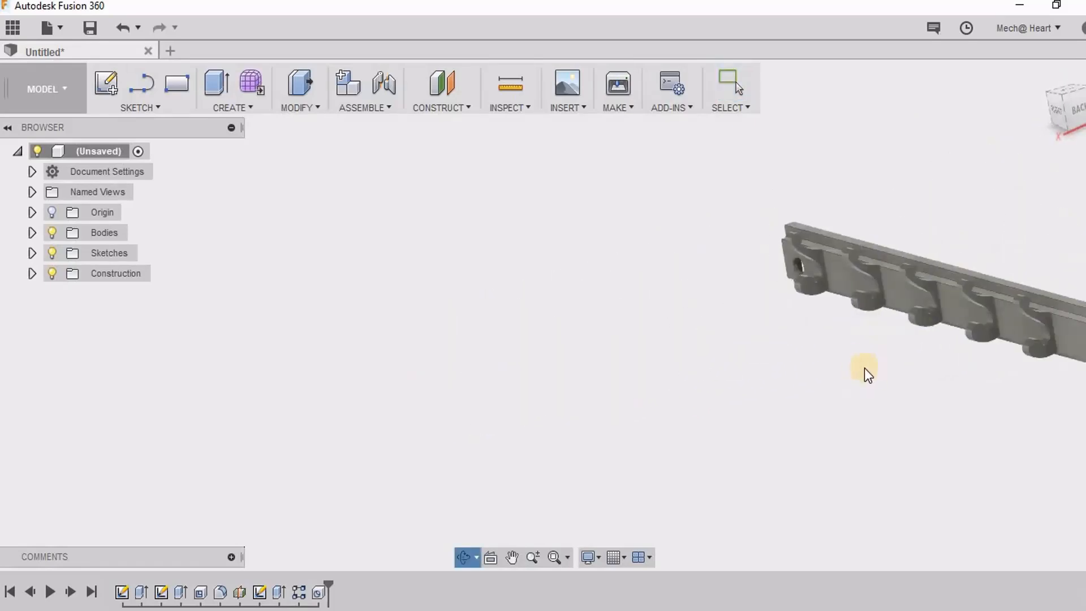
{"action": "scroll", "coordinate": [892, 371], "scroll_direction": "down", "scroll_amount": 2}
{"action": "middle_click_drag", "start_coordinate": [727, 345], "coordinate": [484, 302]}
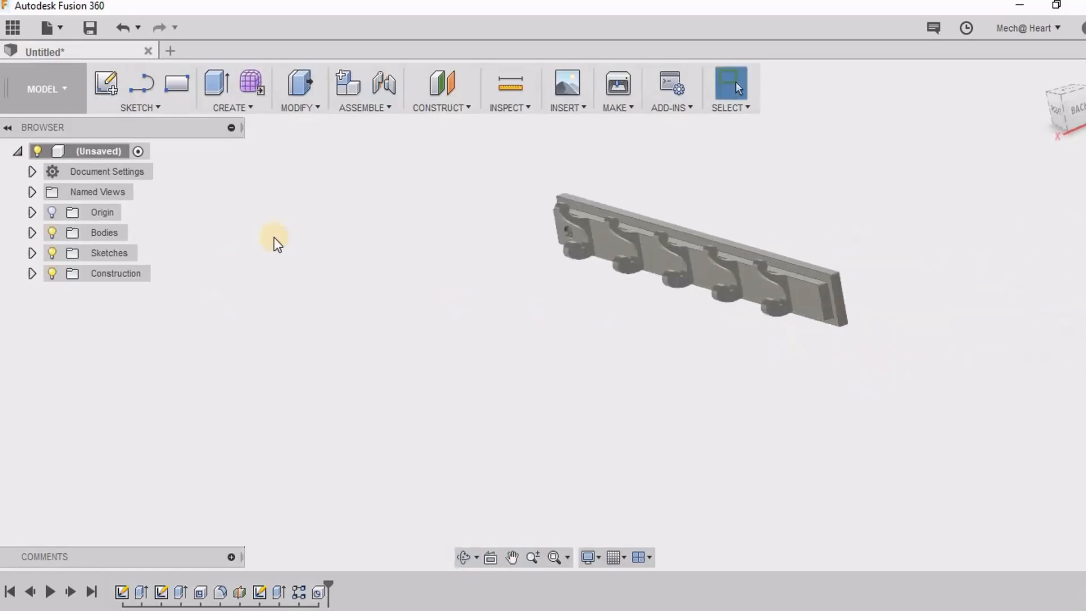
- Show the construction plane that crosses the middle of the rack
{"action": "left_click", "coordinate": [31, 274]}
{"action": "left_click", "coordinate": [67, 293]}
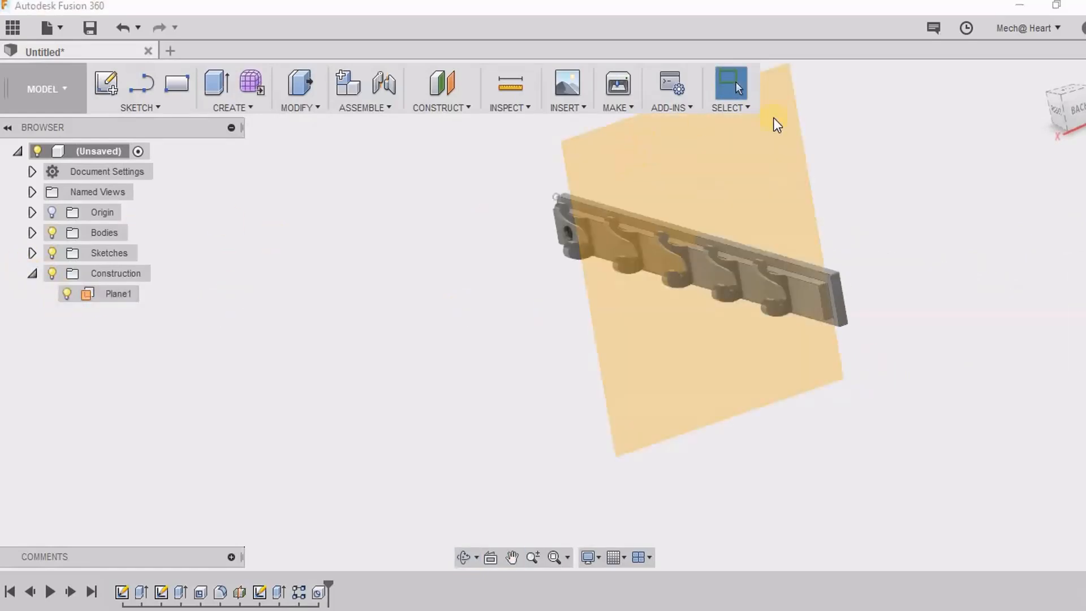
{"action": "middle_click_drag", "start_coordinate": [830, 160], "coordinate": [855, 170], "text": "shift"}
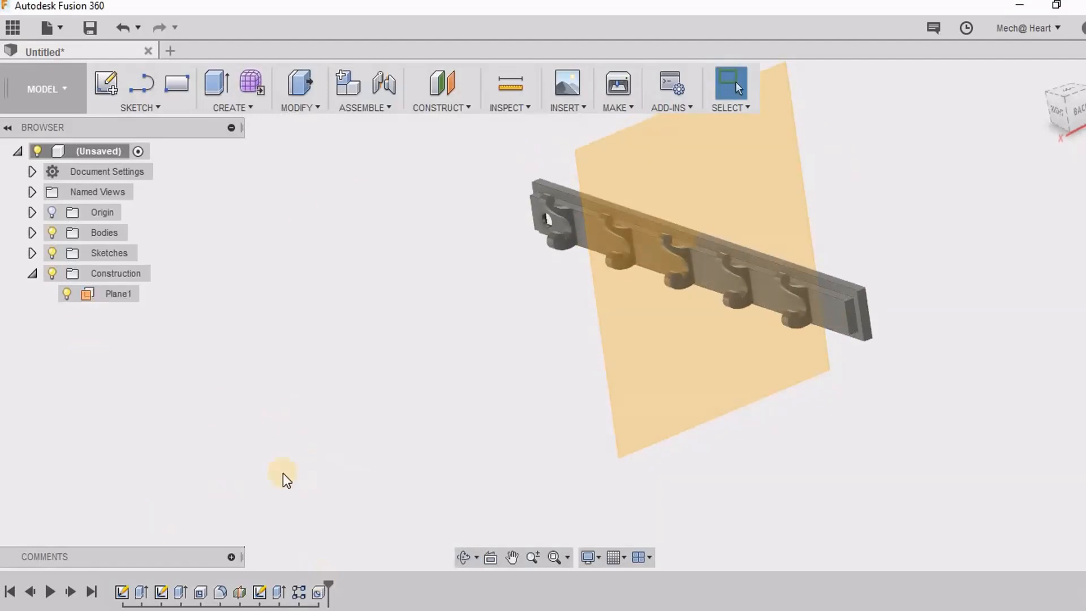
- Mirror the hole as a feature about the middle construction plane, keeping the compute option Adjust
{"action": "left_click", "coordinate": [243, 105]}
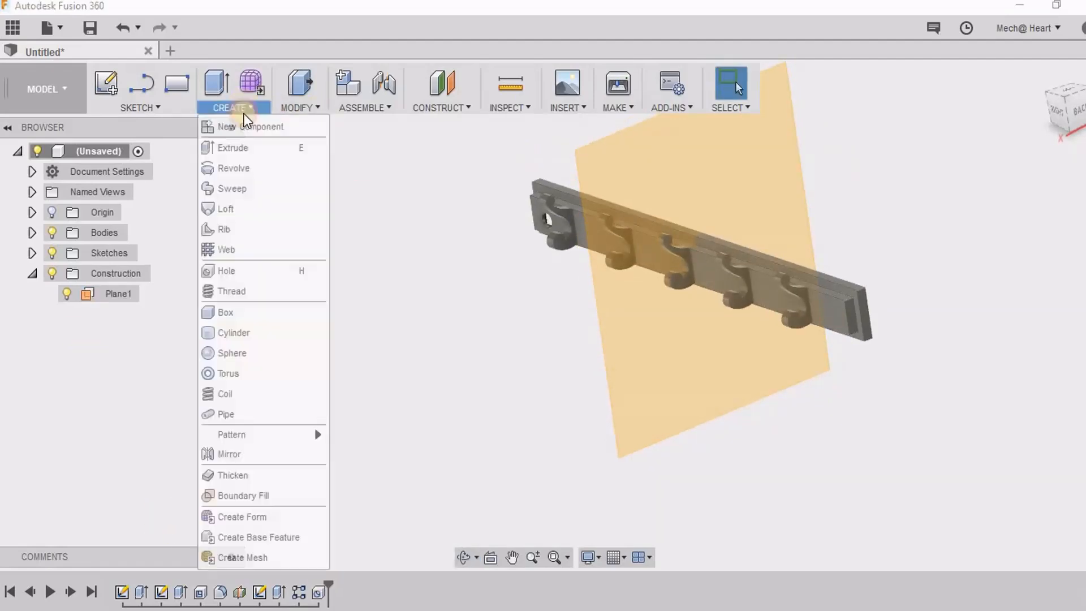
{"action": "left_click", "coordinate": [263, 455]}
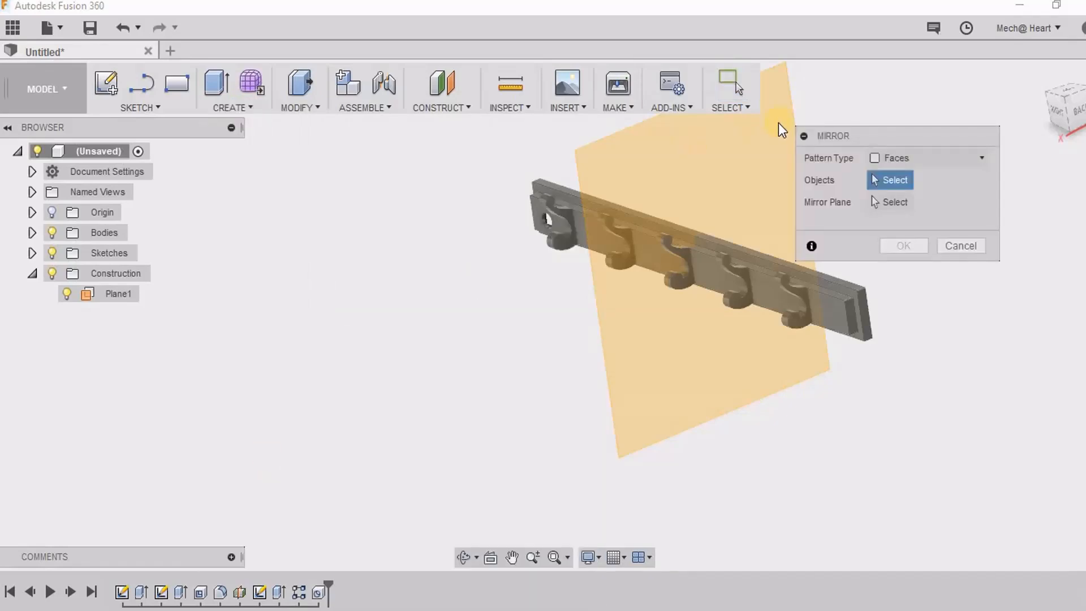
{"action": "left_click", "coordinate": [893, 158]}
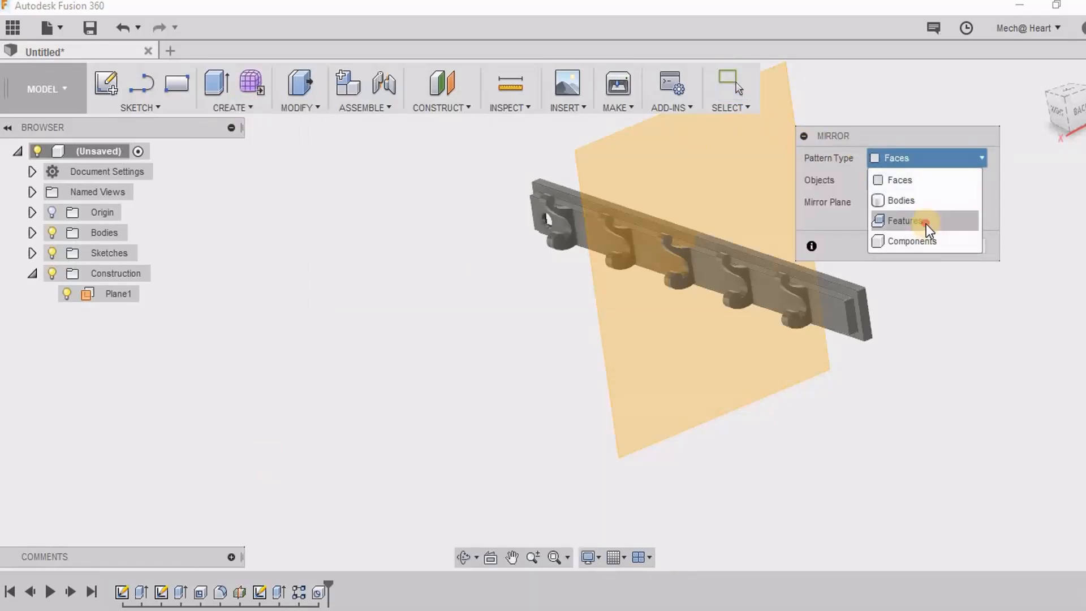
{"action": "left_click", "coordinate": [926, 224]}
{"action": "left_click", "coordinate": [314, 592]}
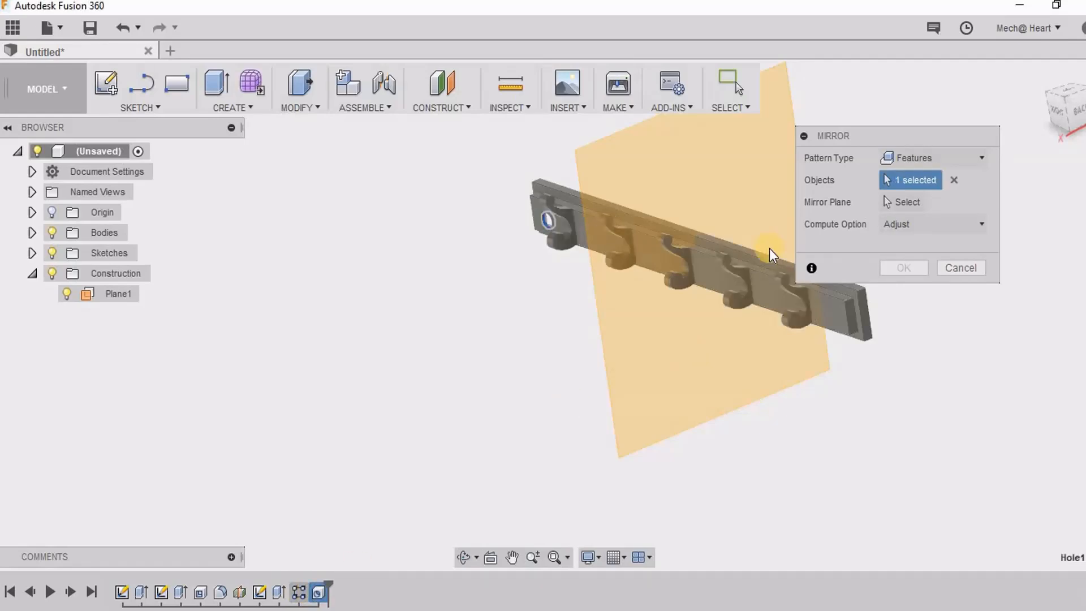
{"action": "left_click", "coordinate": [916, 202]}
{"action": "left_click", "coordinate": [635, 163]}
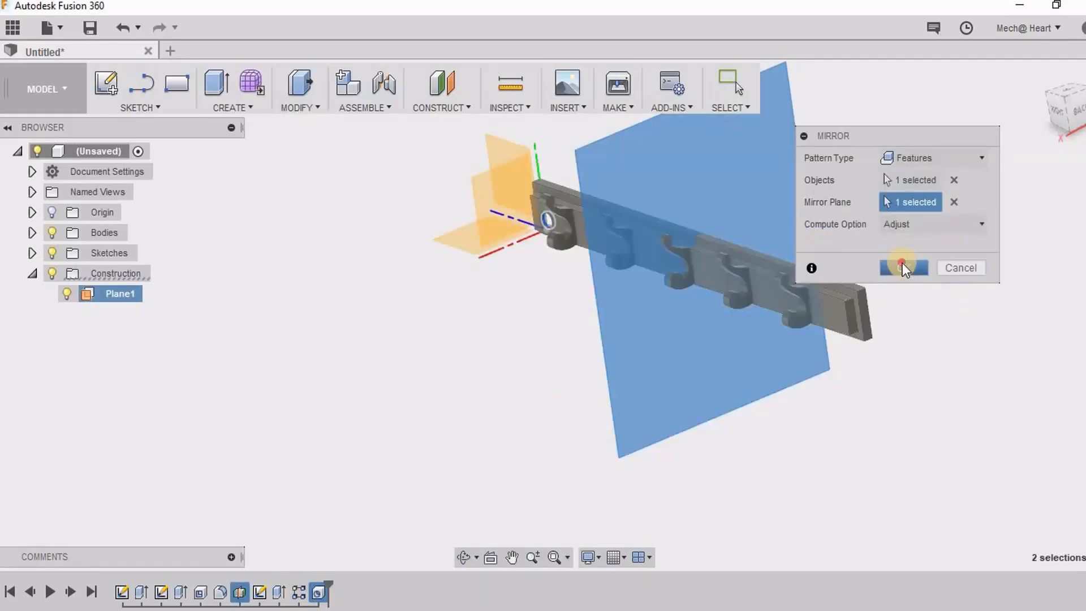
{"action": "left_click", "coordinate": [904, 266]}
- Check the holes at both ends of the rack and hide the construction plane
{"action": "scroll", "coordinate": [908, 300], "scroll_direction": "up", "scroll_amount": 4}
{"action": "middle_click_drag", "start_coordinate": [756, 330], "coordinate": [842, 301], "text": "shift"}
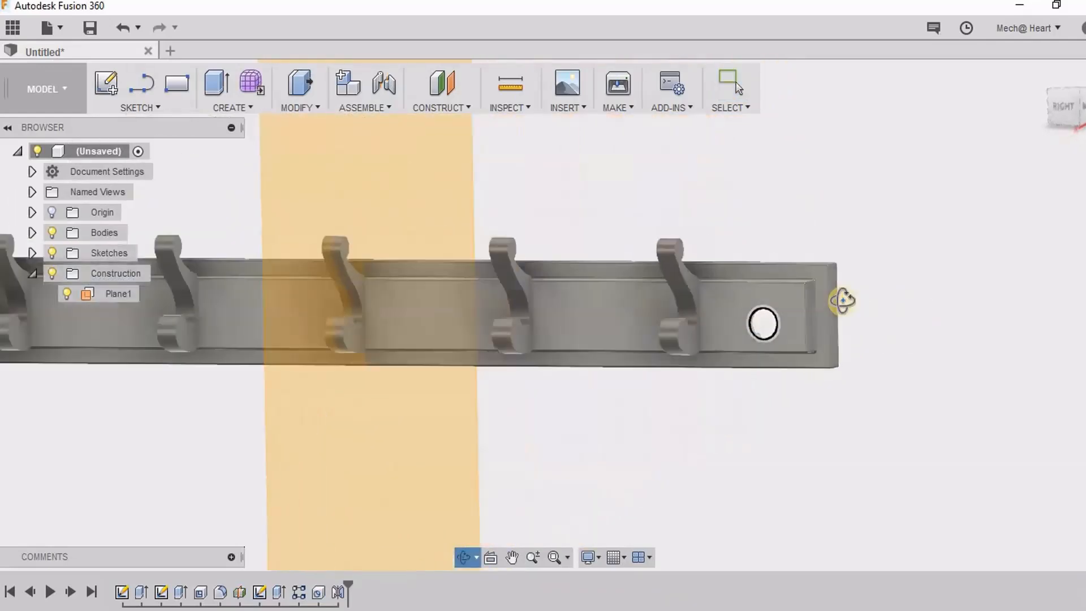
{"action": "scroll", "coordinate": [686, 363], "scroll_direction": "down", "scroll_amount": 5}
{"action": "middle_click_drag", "start_coordinate": [655, 379], "coordinate": [691, 411], "text": "shift"}
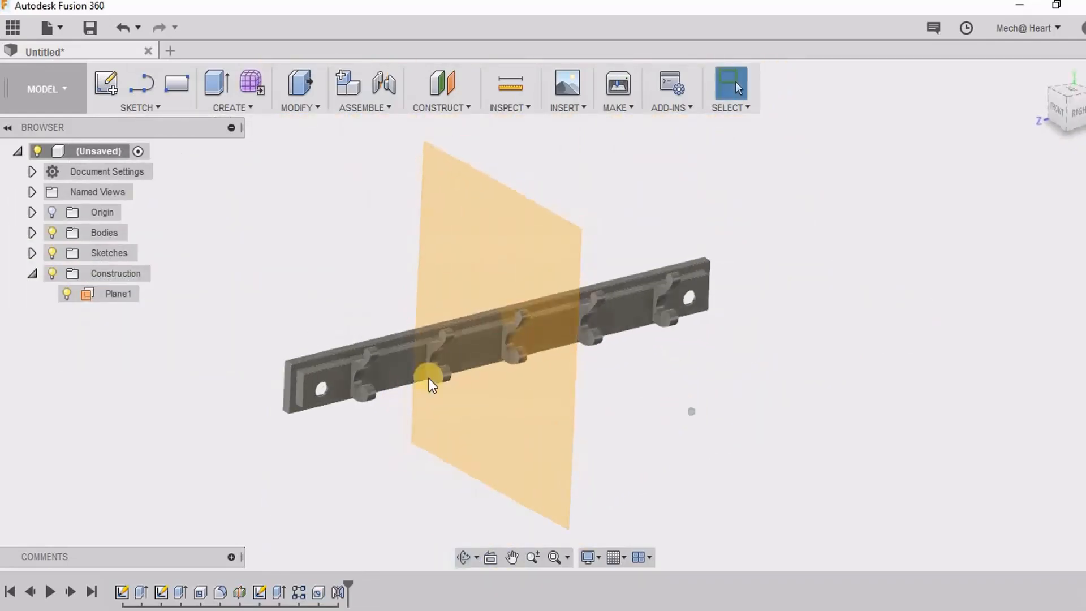
{"action": "left_click", "coordinate": [67, 294]}
{"action": "scroll", "coordinate": [529, 388], "scroll_direction": "up", "scroll_amount": 3}
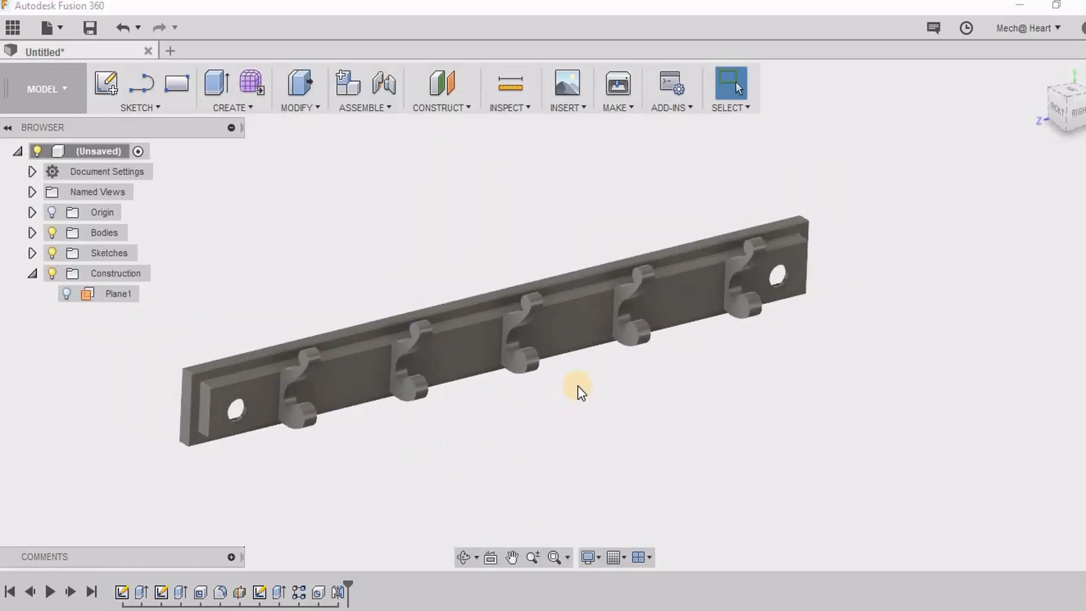
- Apply the Aluminum - Polished appearance from the Fusion 360 library to the hook rack body
{"action": "key", "text": "a"}
{"action": "left_click_drag", "start_coordinate": [973, 248], "coordinate": [939, 102]}
{"action": "left_click", "coordinate": [860, 467]}
{"action": "left_click", "coordinate": [897, 483]}
{"action": "scroll", "coordinate": [956, 444], "scroll_direction": "down", "scroll_amount": 3}
{"action": "scroll", "coordinate": [985, 497], "scroll_direction": "down", "scroll_amount": 3}
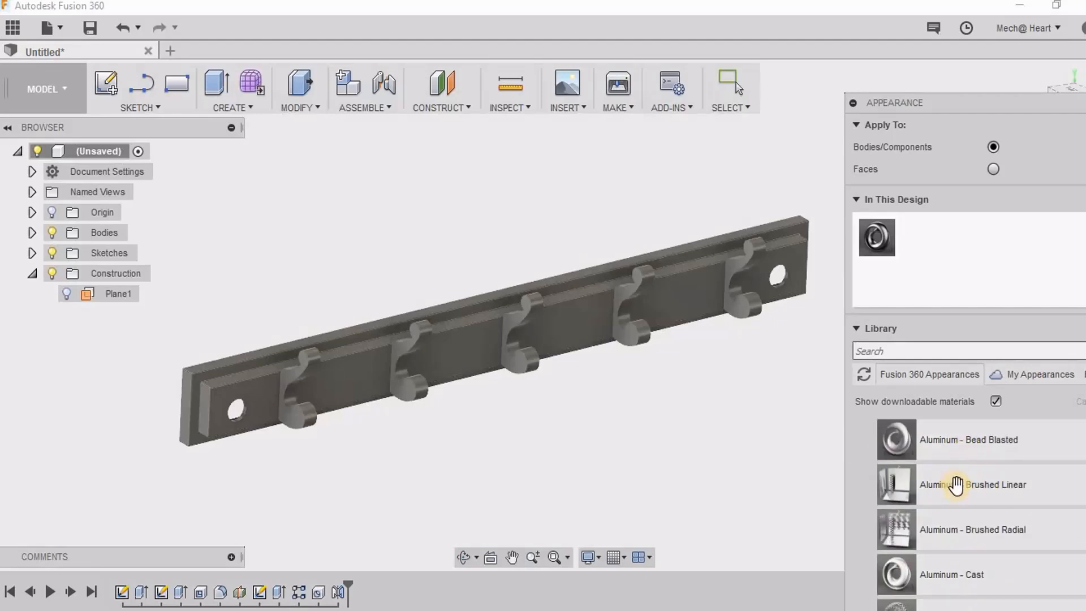
{"action": "scroll", "coordinate": [956, 485], "scroll_direction": "up", "scroll_amount": 3}
{"action": "scroll", "coordinate": [963, 490], "scroll_direction": "down", "scroll_amount": 3}
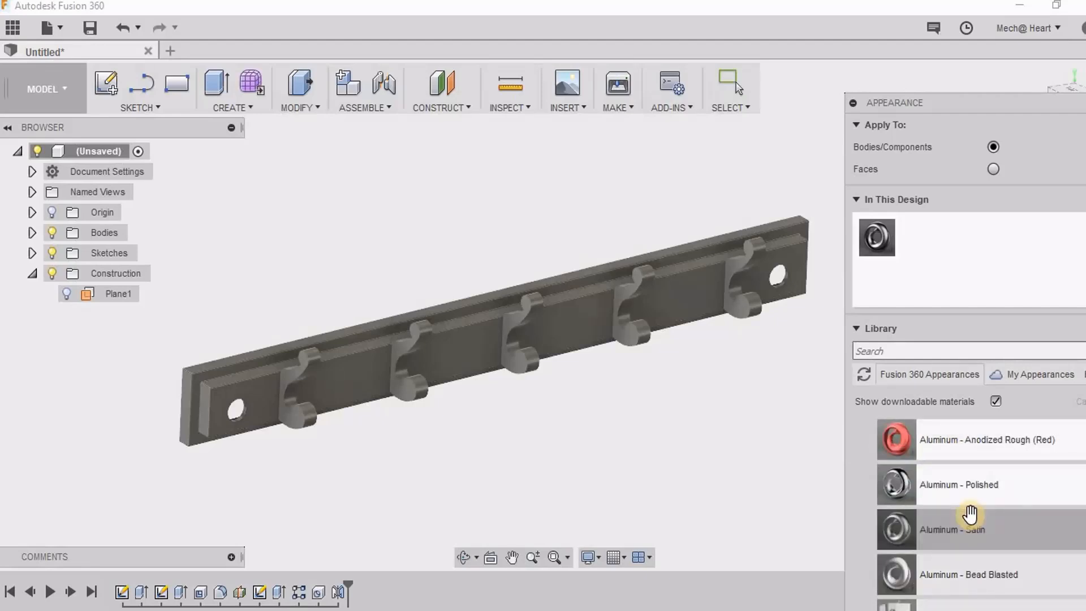
{"action": "left_click_drag", "start_coordinate": [964, 487], "coordinate": [551, 300]}
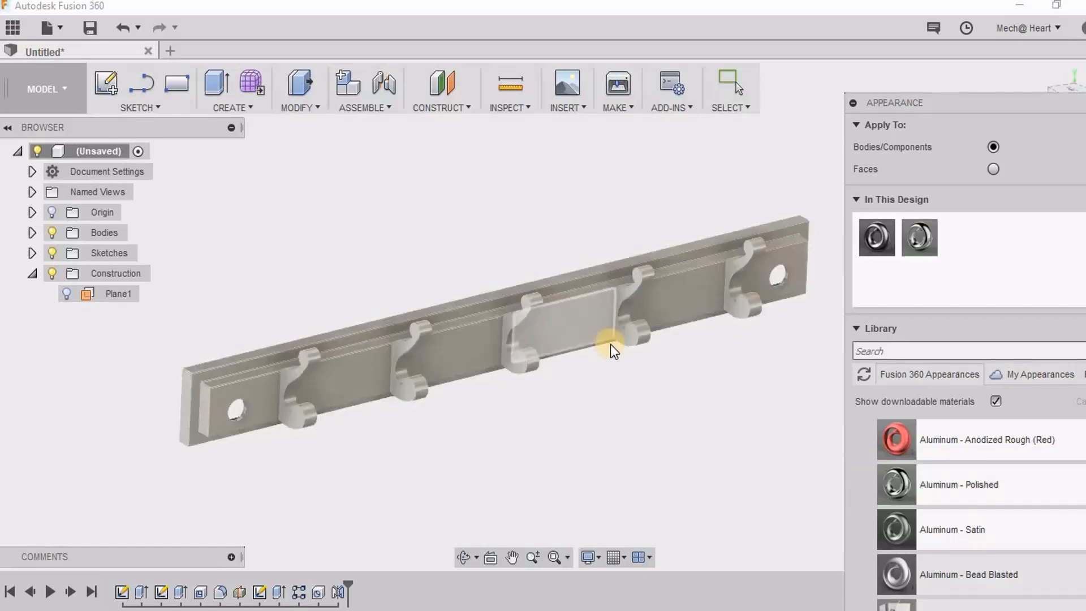
- Examine the aluminum finish on the hooks and back plate up close and from different angles
{"action": "scroll", "coordinate": [457, 253], "scroll_direction": "up", "scroll_amount": 2}
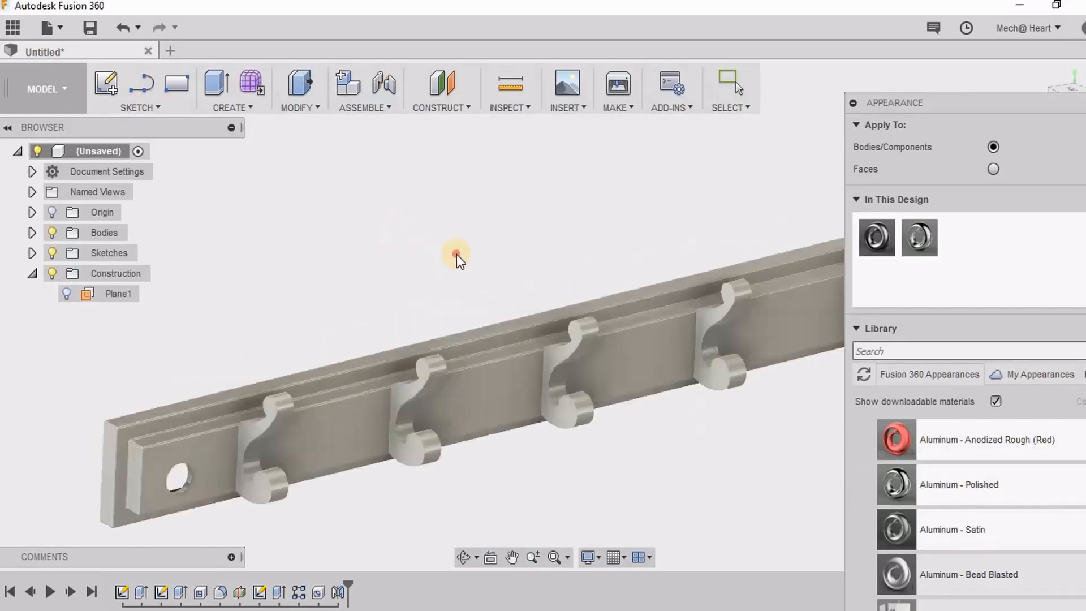
{"action": "mouse_move", "coordinate": [541, 280]}
{"action": "middle_mouse_down", "text": "shift"}
{"action": "mouse_move", "coordinate": [540, 292]}
{"action": "mouse_move", "coordinate": [528, 273]}
{"action": "mouse_move", "coordinate": [538, 276]}
{"action": "middle_mouse_up", "text": "shift"}
{"action": "middle_click_drag", "start_coordinate": [415, 384], "coordinate": [454, 426], "text": "shift"}
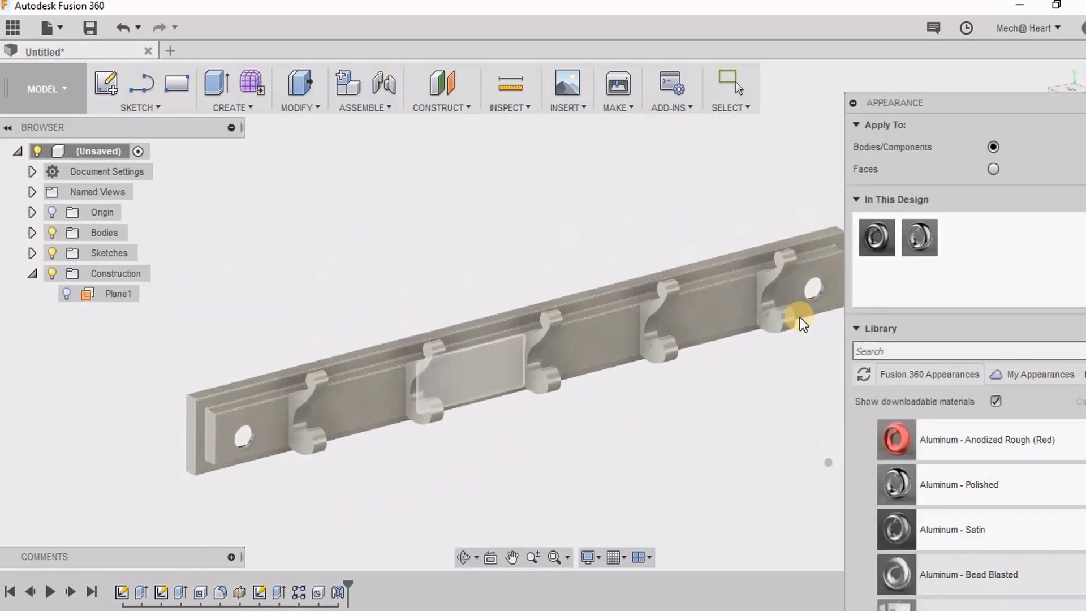
{"action": "left_click_drag", "start_coordinate": [868, 102], "coordinate": [859, 73]}
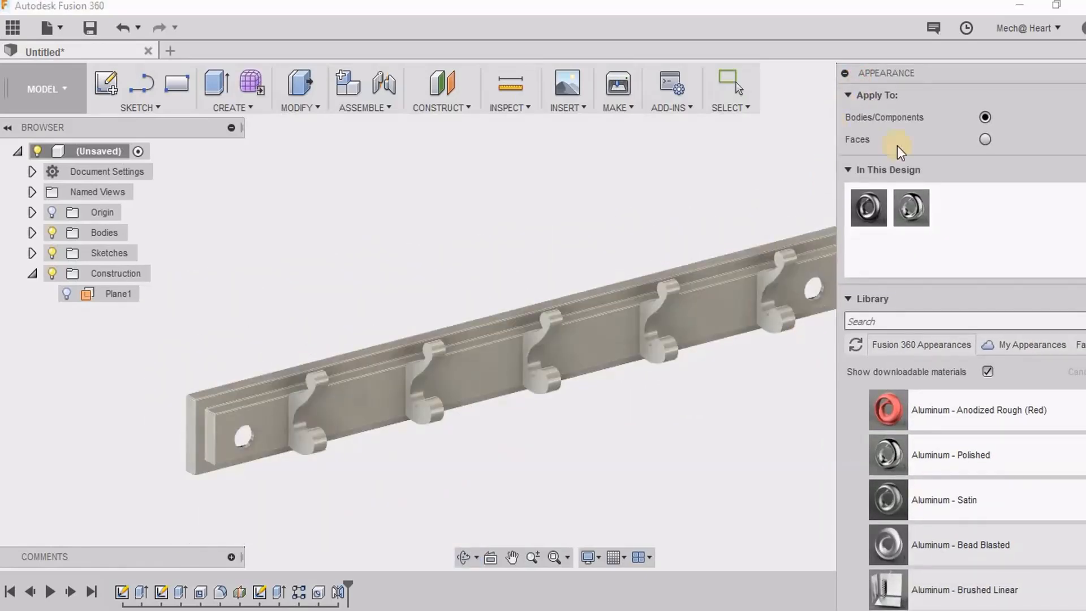
{"action": "scroll", "coordinate": [678, 441], "scroll_direction": "up", "scroll_amount": 3}
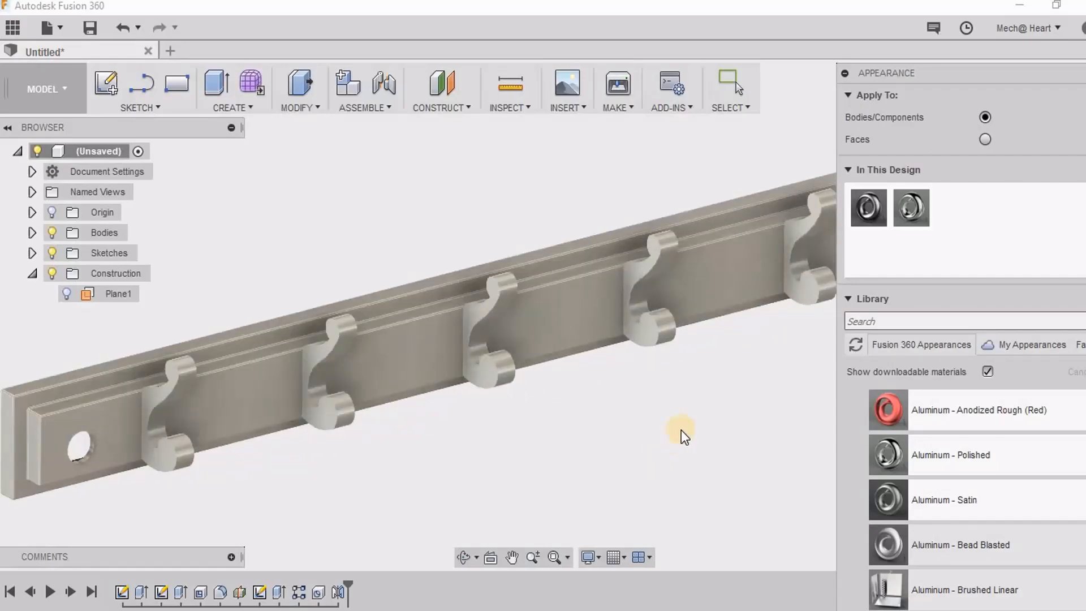